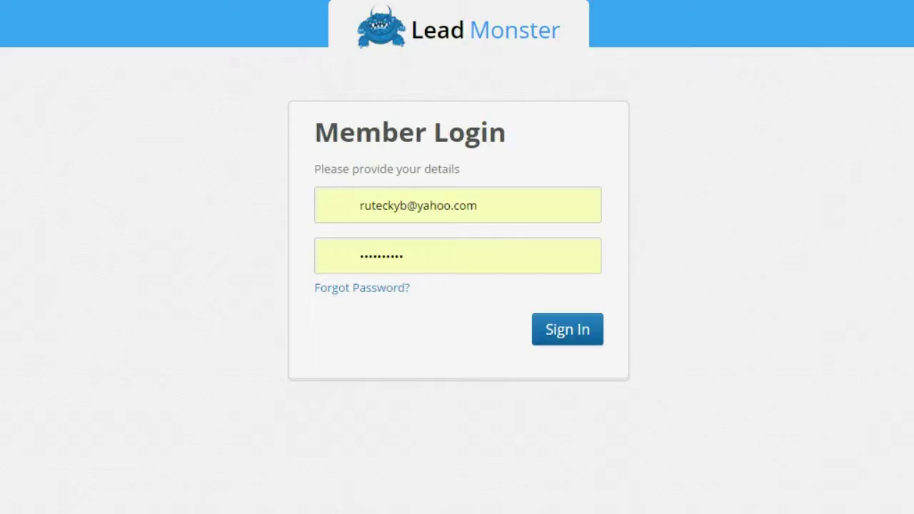
Step: Sign in to the member account and view the Help & Support request form
left_click(568, 329)
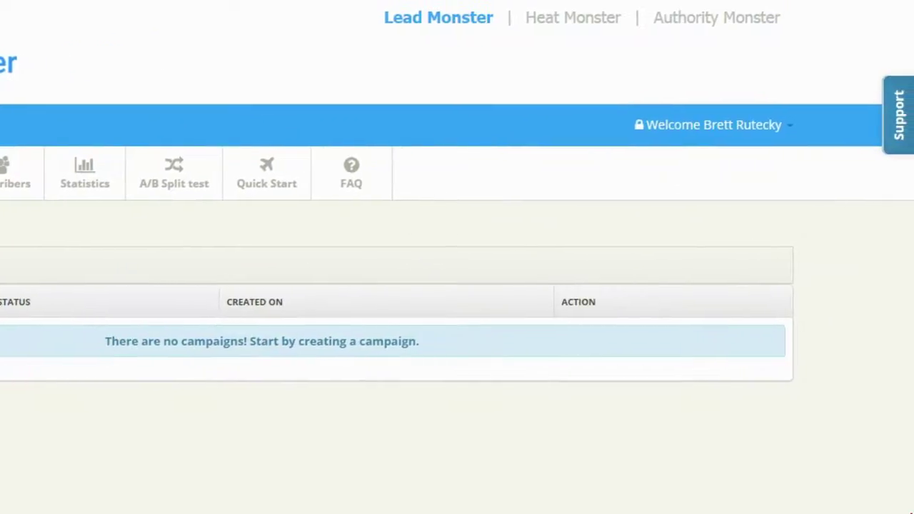
left_click(894, 102)
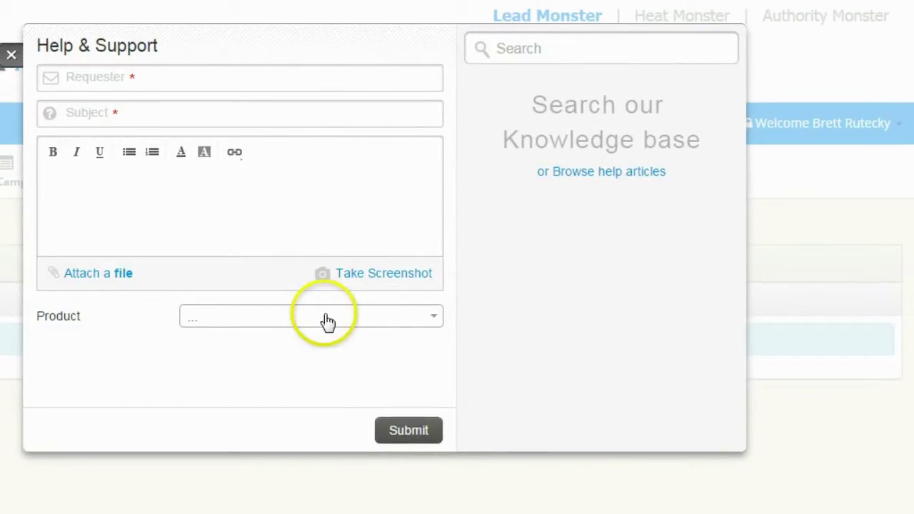
left_click(749, 91)
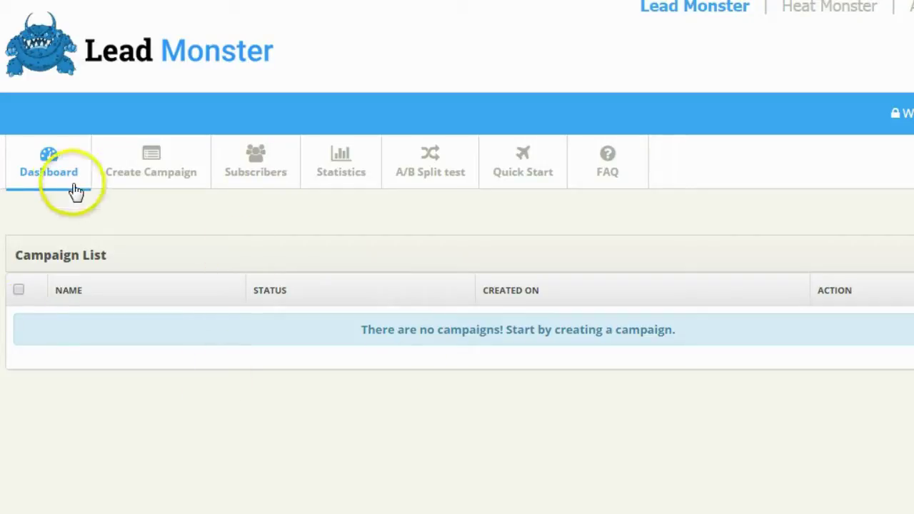
Step: Start a new campaign and name it "My Test"
left_click(126, 168)
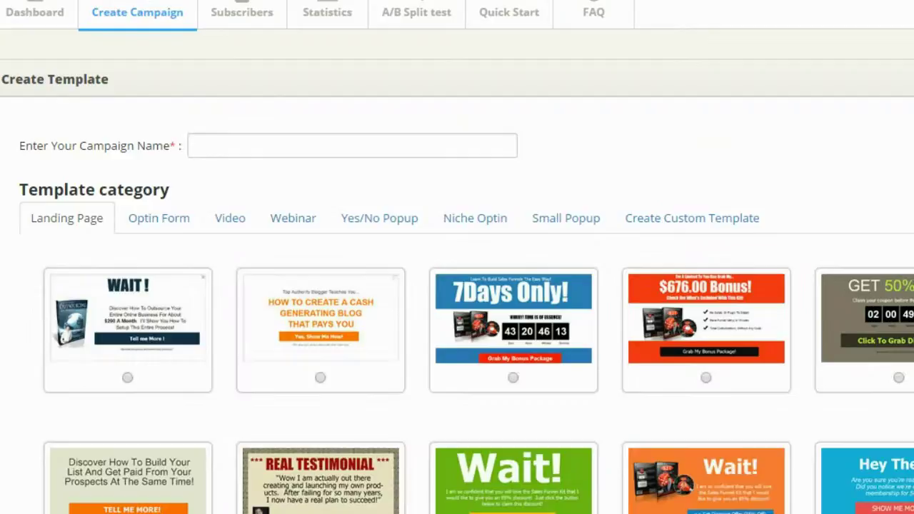
left_click(302, 143)
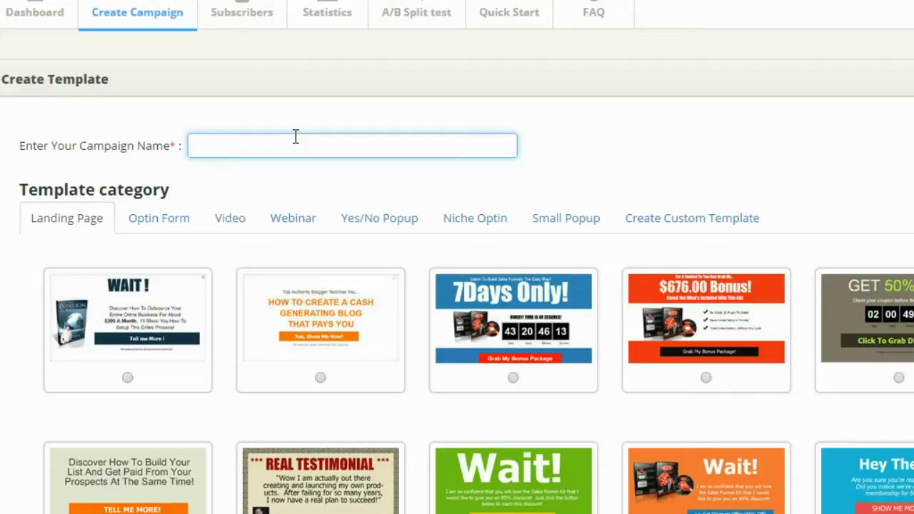
type("My Test")
key("Tab")
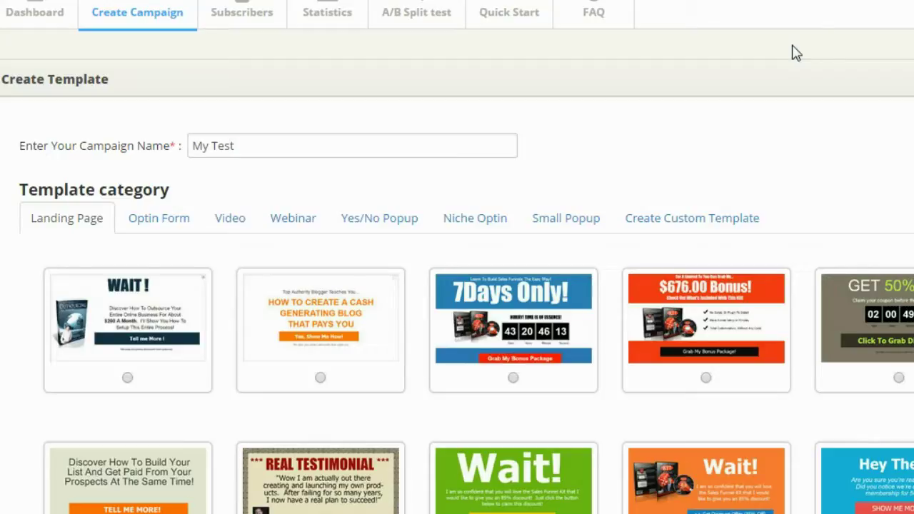
Step: Examine the template designs in the Landing Page, Optin Form and Video categories
scroll(796, 54, "down", 4)
scroll(797, 57, "up", 1)
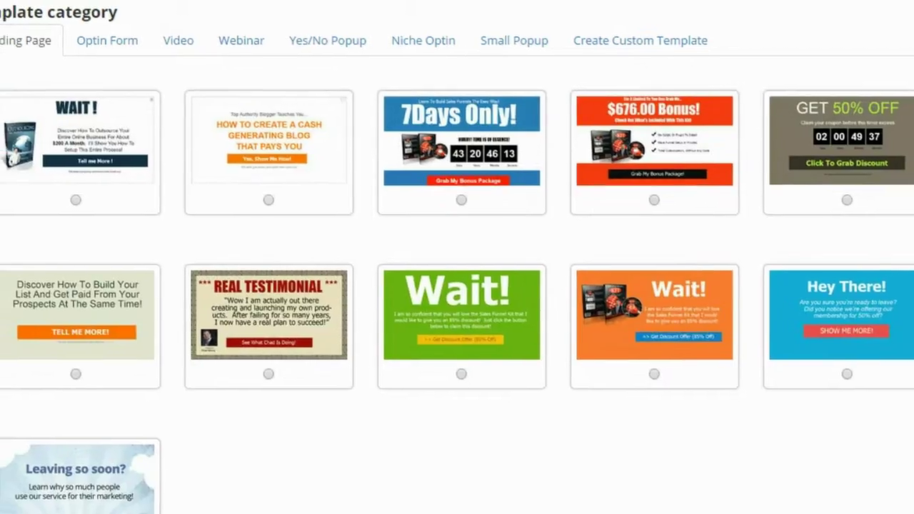
left_click(113, 41)
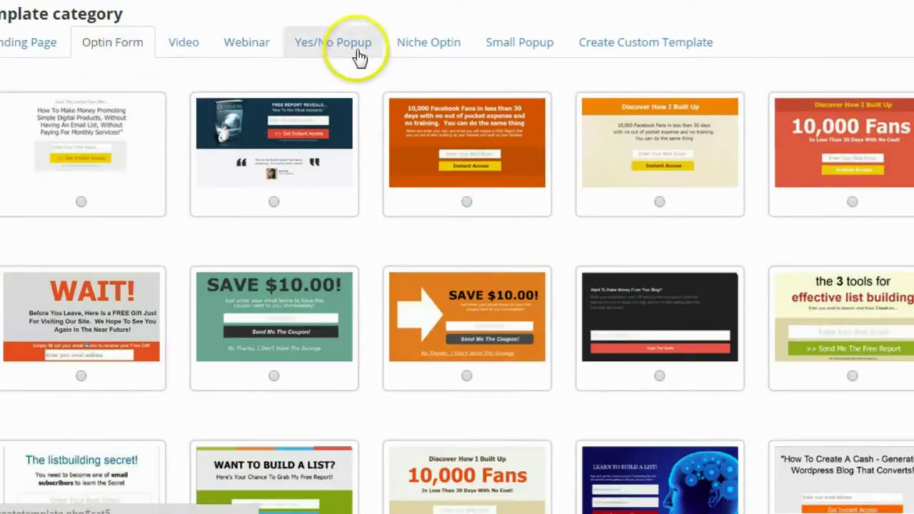
scroll(357, 61, "down", 9)
scroll(357, 61, "down", 3)
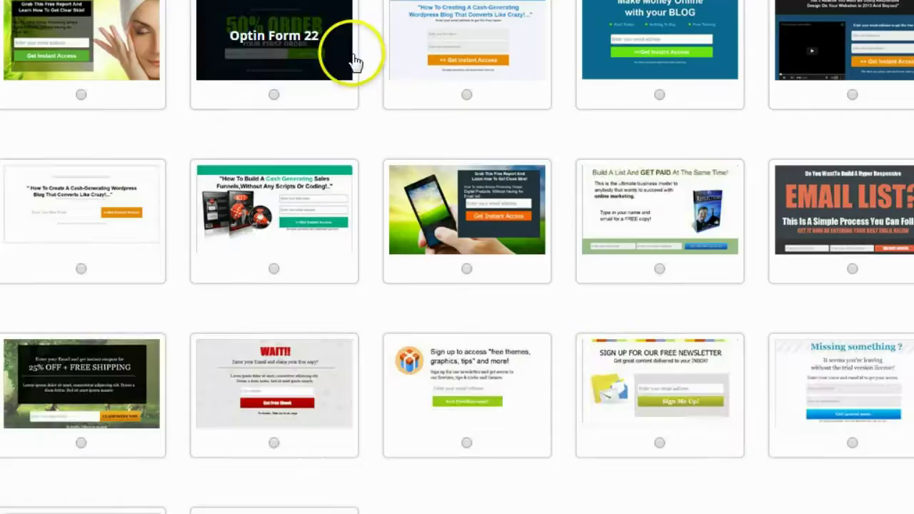
scroll(354, 61, "down", 3)
scroll(354, 61, "up", 8)
scroll(353, 59, "up", 6)
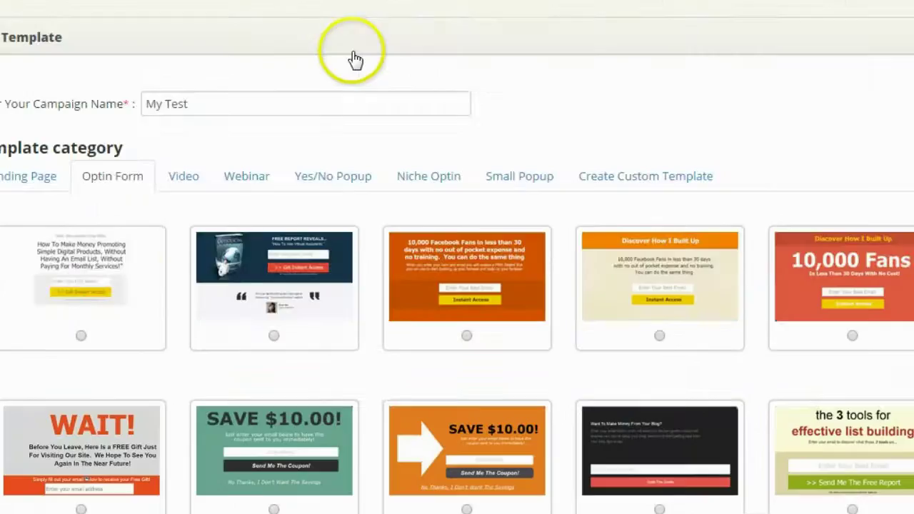
left_click(184, 175)
scroll(414, 169, "down", 4)
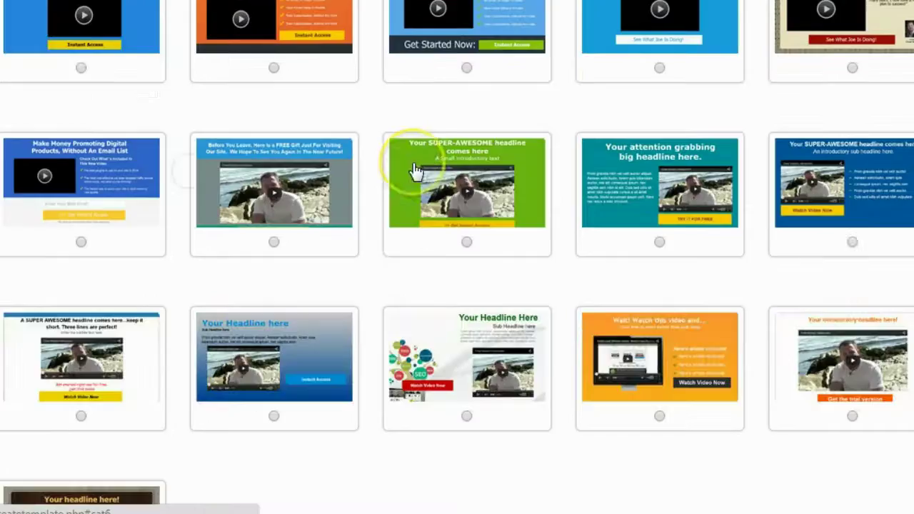
scroll(414, 169, "down", 3)
scroll(418, 170, "up", 4)
scroll(418, 170, "up", 2)
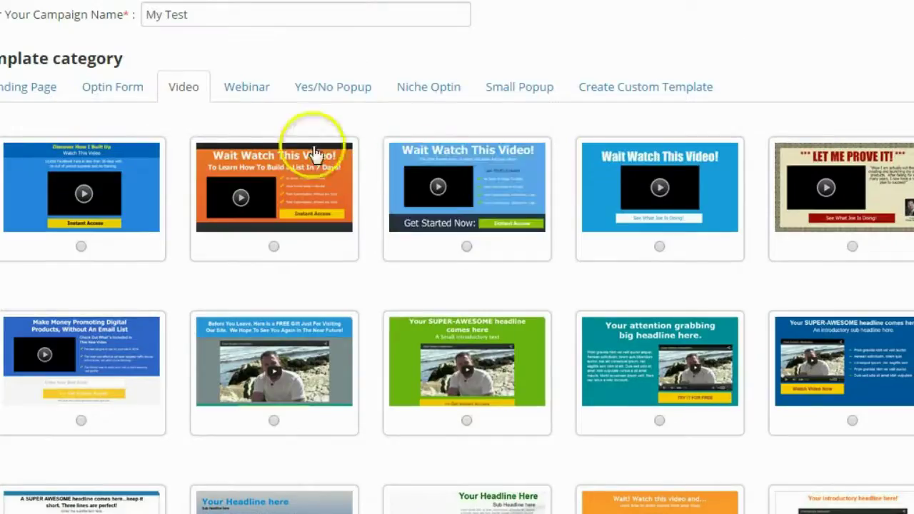
Step: Choose the "FB AD Templates?" design from the Yes/No Popup category and proceed to editing it
left_click(307, 86)
scroll(307, 94, "down", 3)
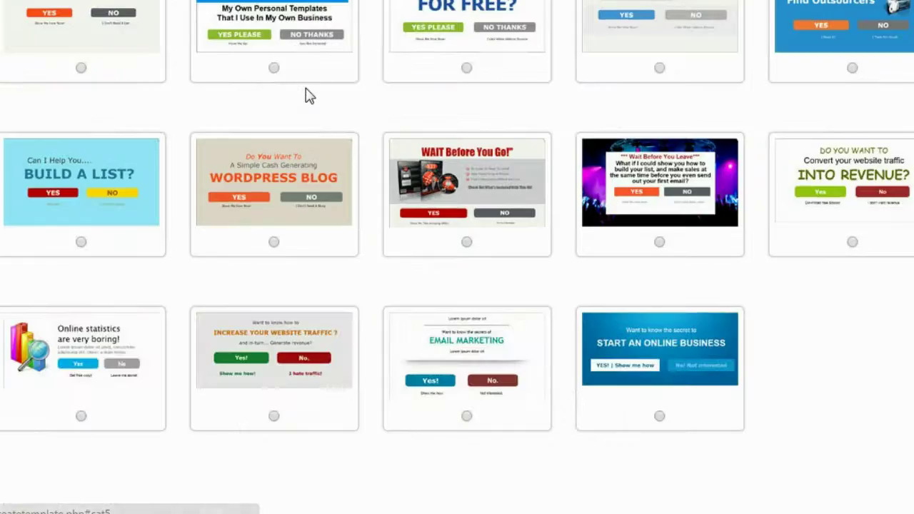
scroll(306, 87, "up", 2)
left_click(406, 75)
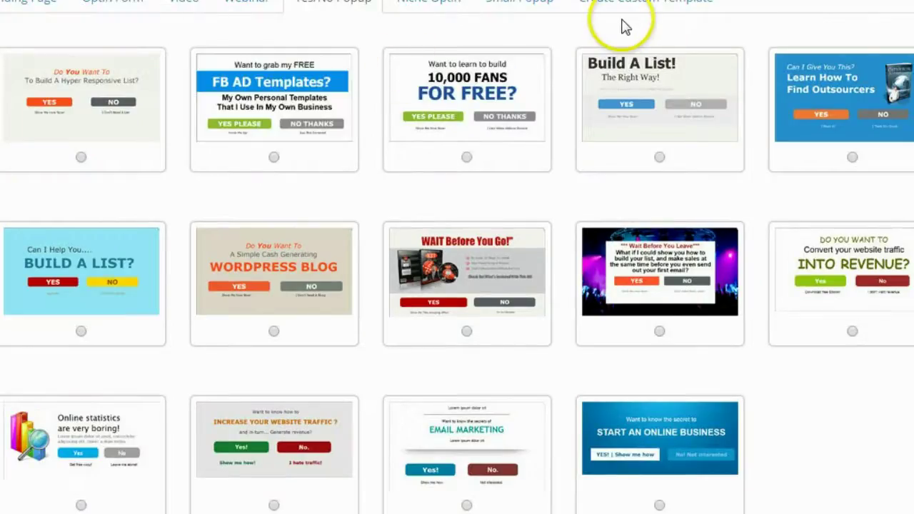
scroll(624, 27, "up", 1)
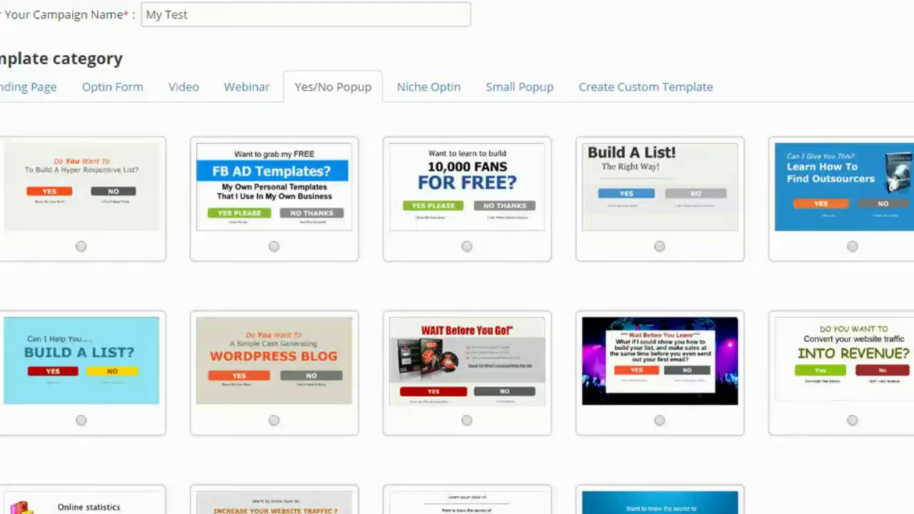
scroll(522, 207, "down", 2)
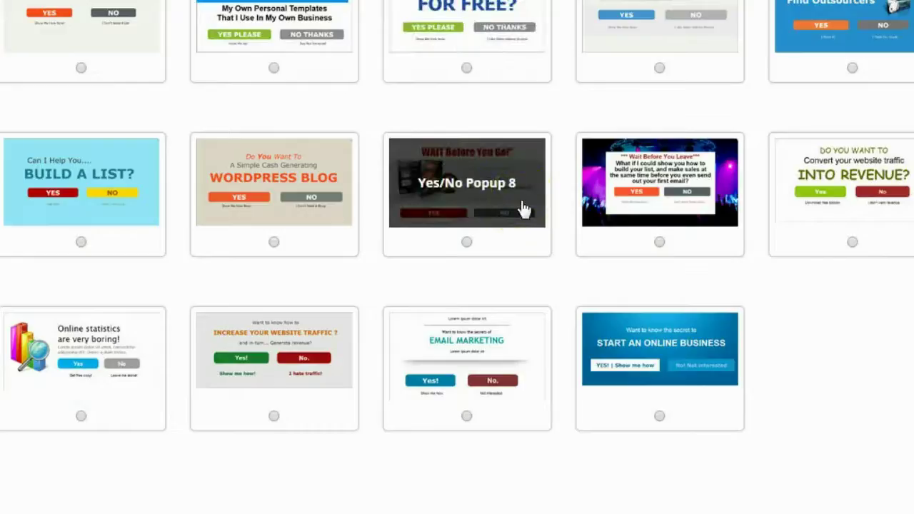
scroll(522, 207, "up", 1)
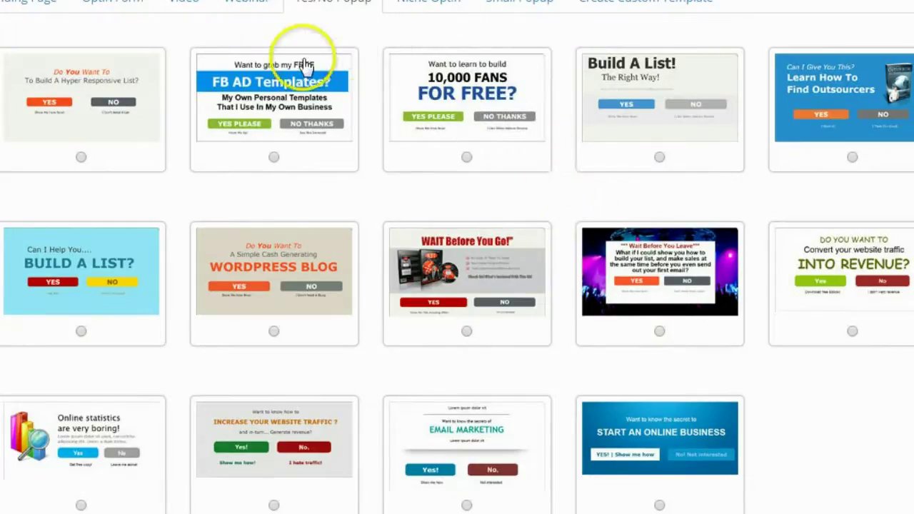
left_click(274, 157)
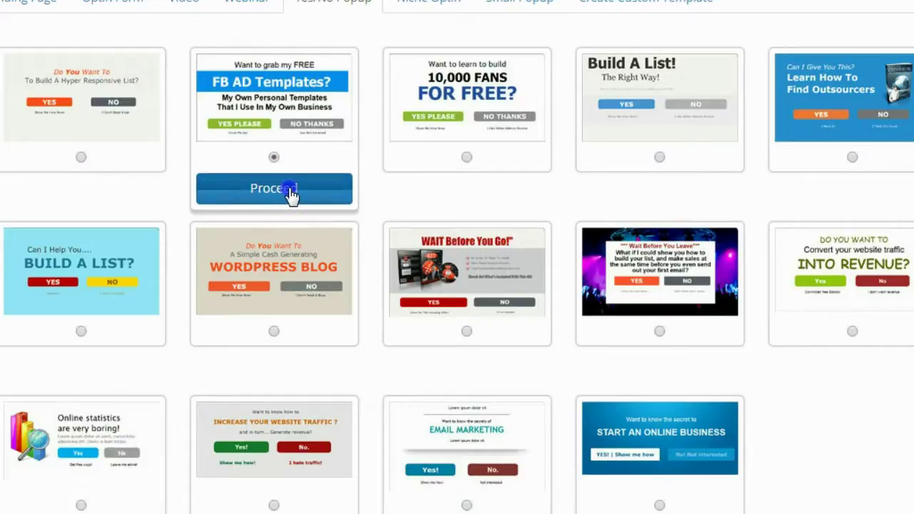
left_click(292, 196)
left_click(295, 180)
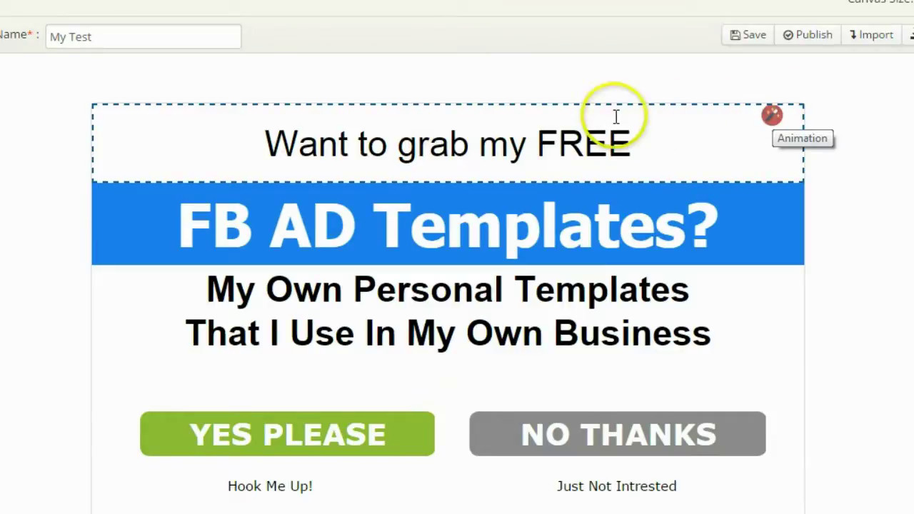
Step: Change the background of the "FB AD Templates?" headline band to a solid dark red
left_click(641, 142)
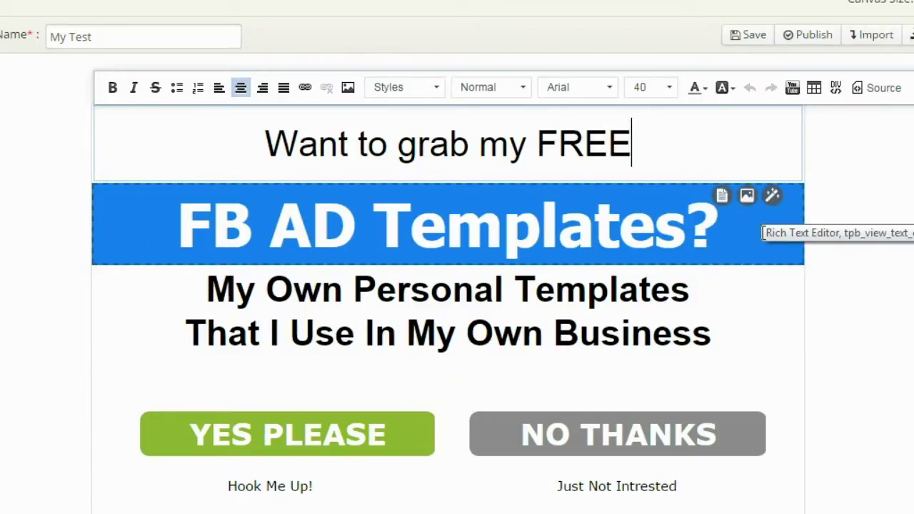
left_click(748, 197)
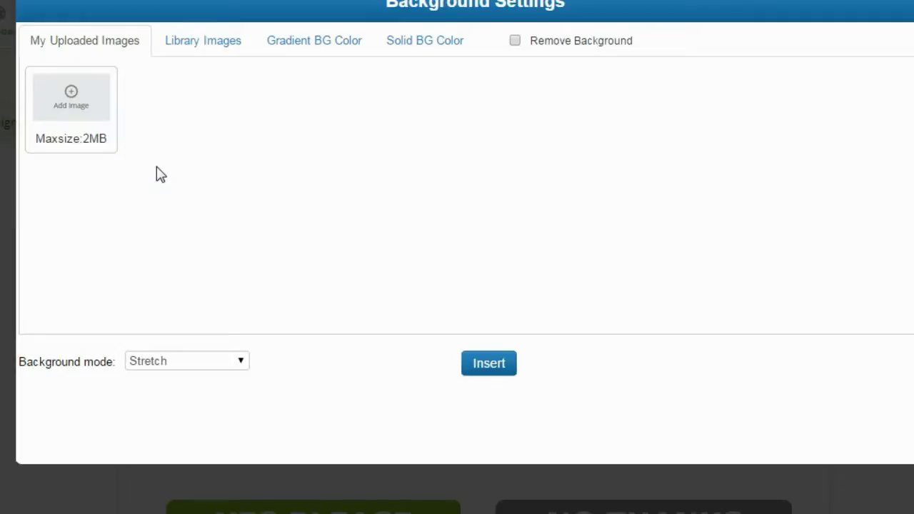
left_click(207, 45)
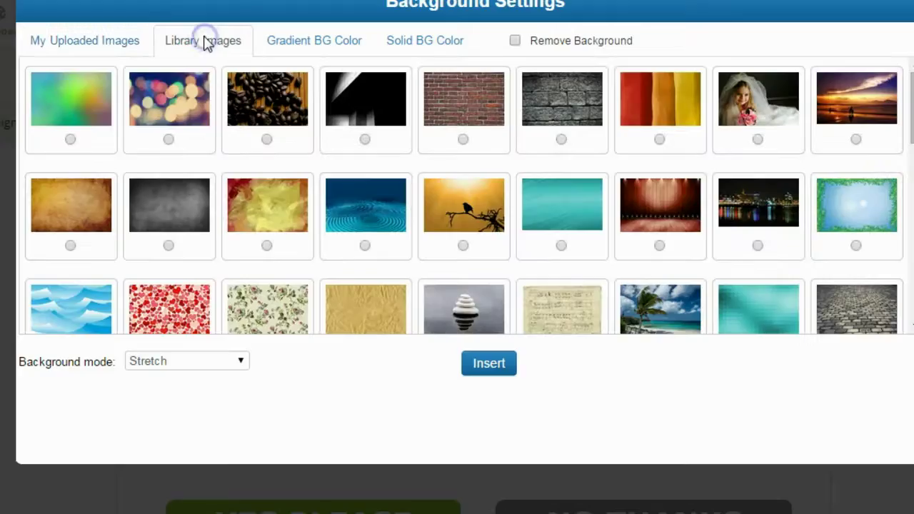
left_click(316, 41)
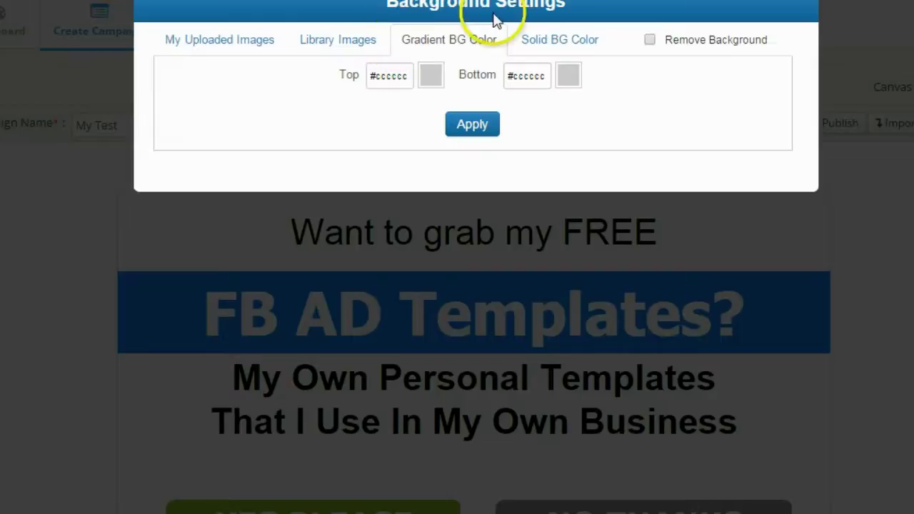
left_click(546, 33)
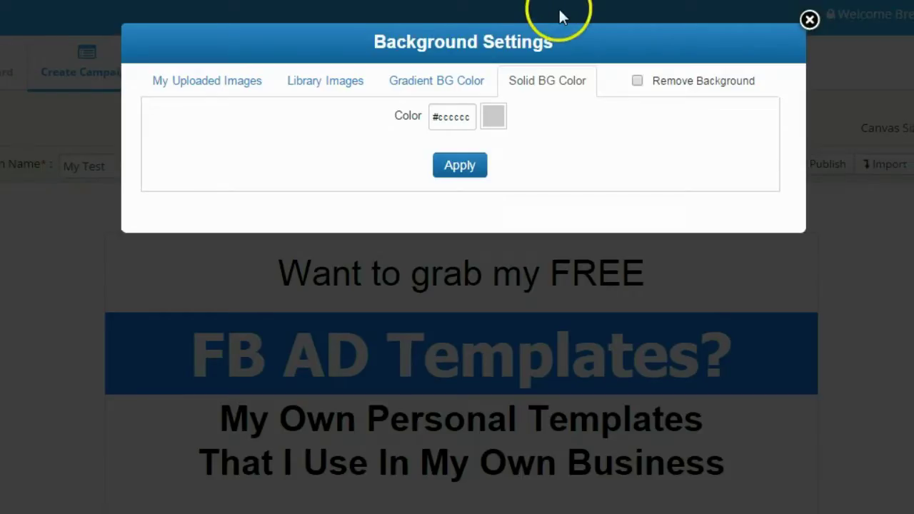
left_click(493, 116)
left_click_drag(604, 131, 650, 144)
left_click(455, 167)
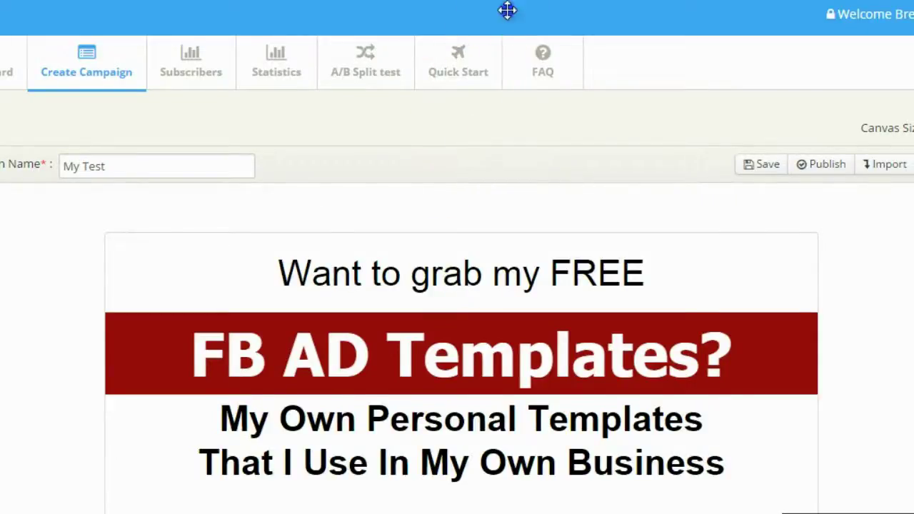
Step: Replace the popup's "Want to grab my FREE" headline with "Tired of all the HYPE in IM?"
scroll(510, 9, "down", 2)
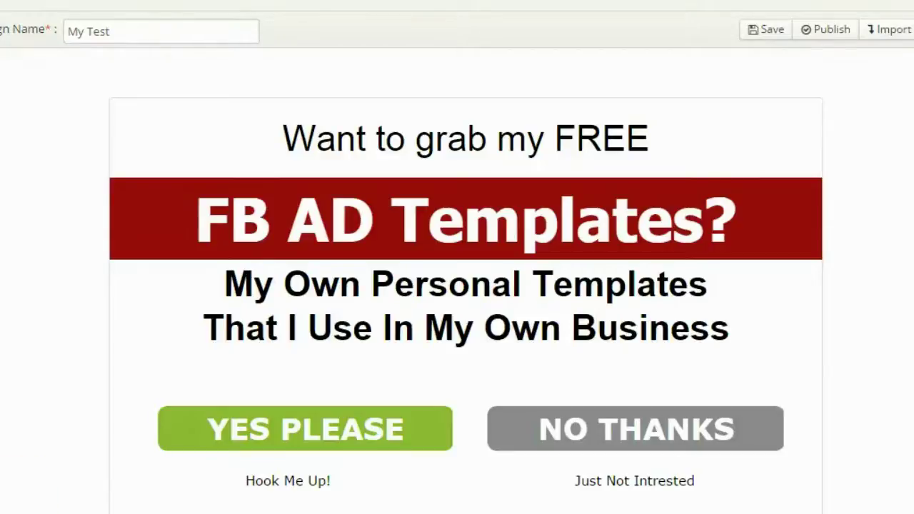
left_click(633, 155)
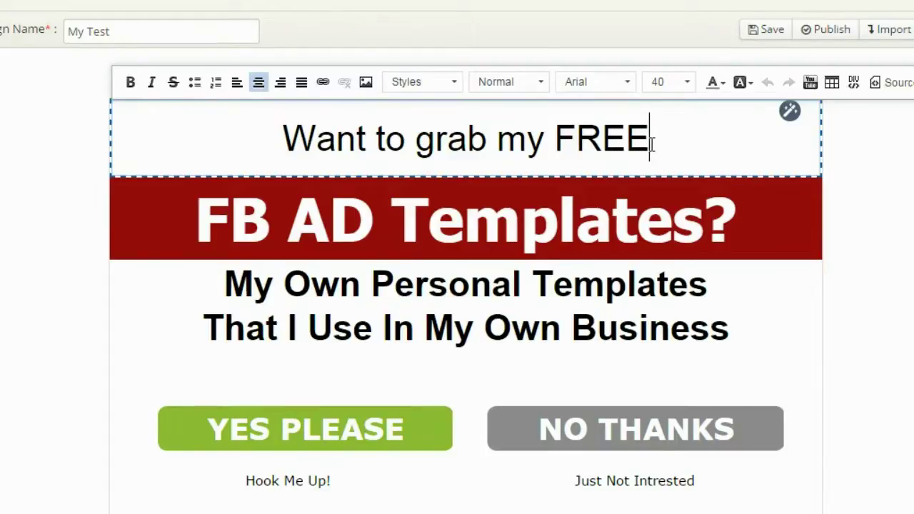
key("BackSpace")
key("BackSpace")
key("BackSpace")
key("BackSpace")
key("BackSpace")
key("BackSpace")
key("BackSpace")
key("BackSpace")
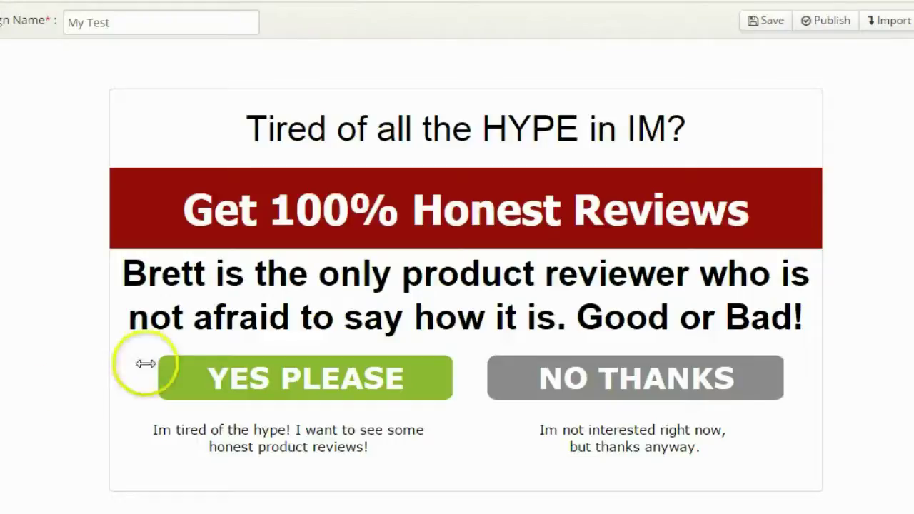
Step: Give the YES PLEASE button a Pulse hover animation and insert the updated button into the popup
left_click(410, 367)
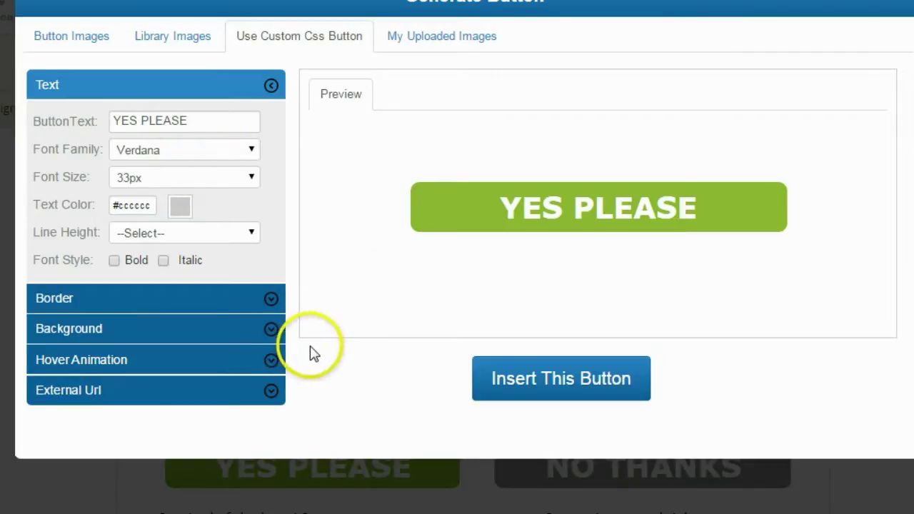
left_click(273, 362)
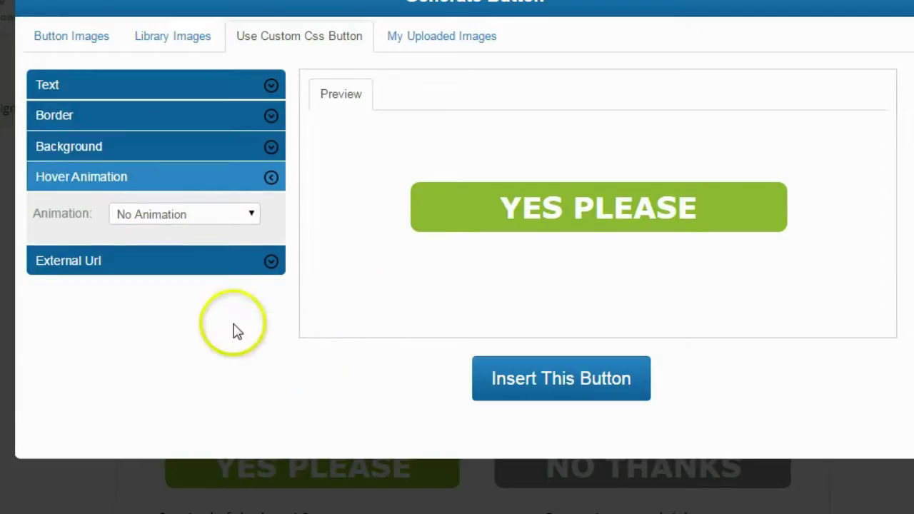
left_click(253, 213)
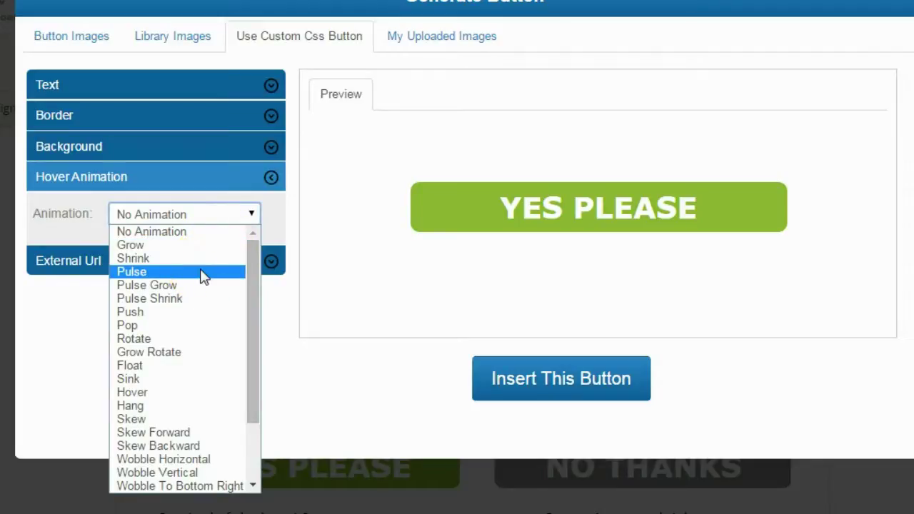
left_click_drag(250, 270, 174, 300)
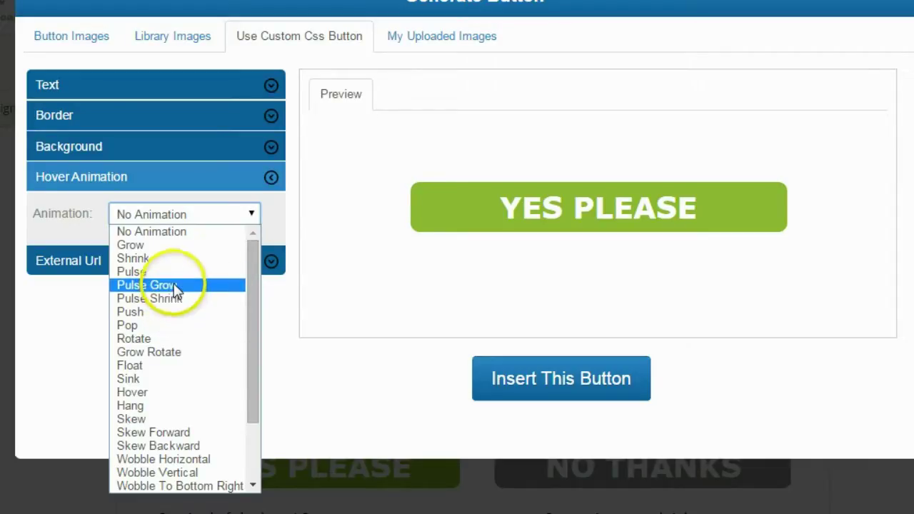
left_click(174, 271)
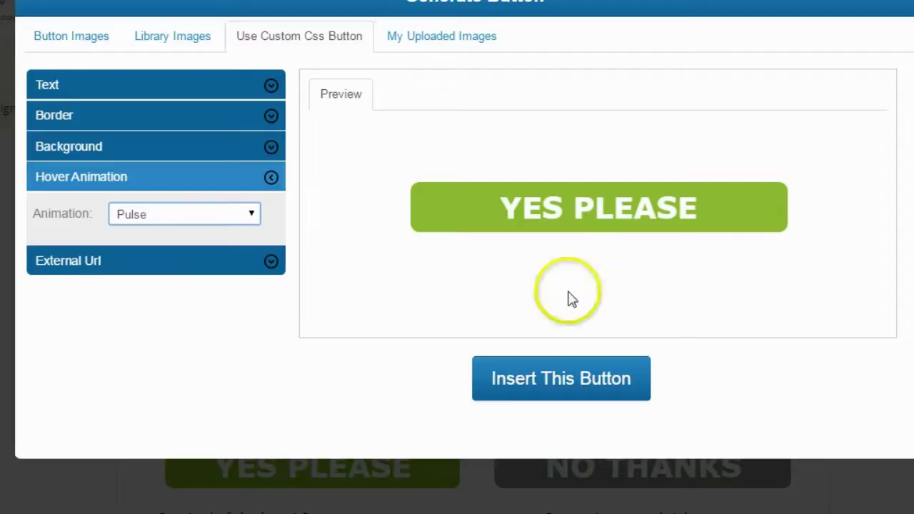
left_click(557, 375)
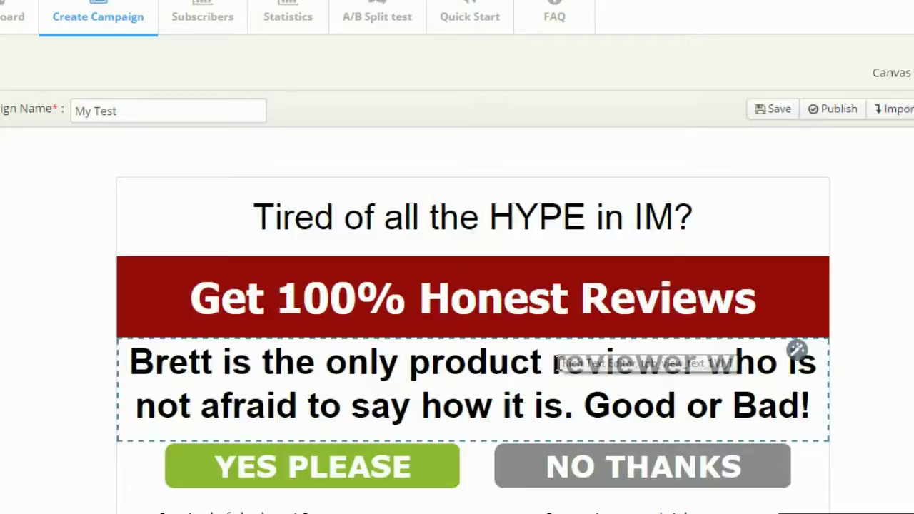
mouse_move(760, 292)
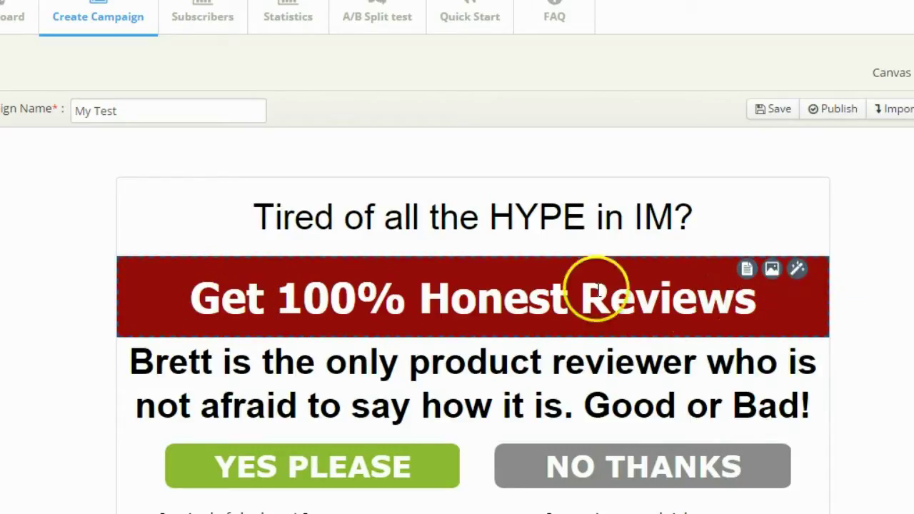
Step: Preview the Bounce and Rubber Band animations for the "Get 100% Honest Reviews" band and check the time delay choices, keeping No Time Delay
left_click(798, 270)
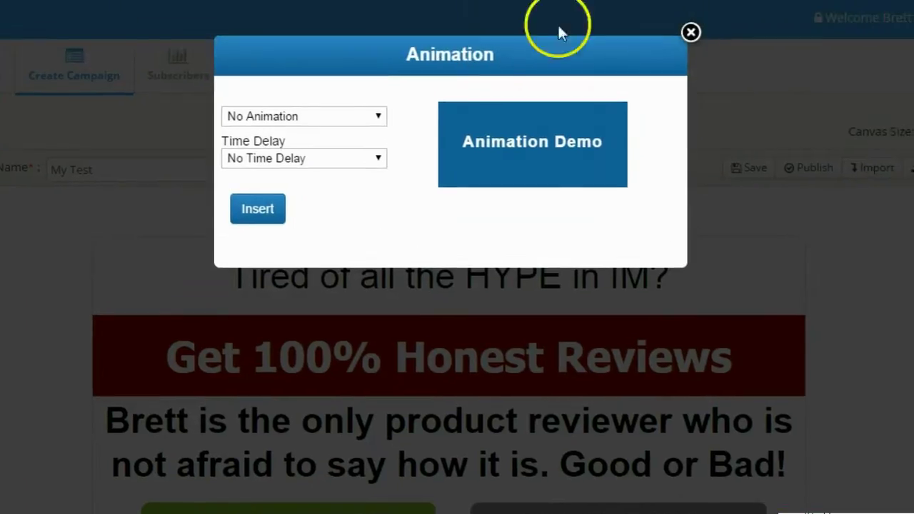
left_click(377, 117)
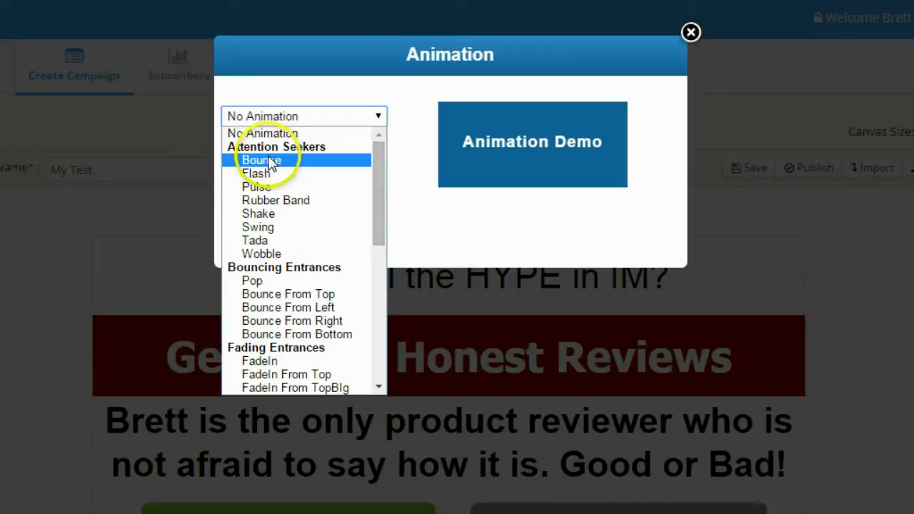
left_click(270, 161)
left_click(375, 117)
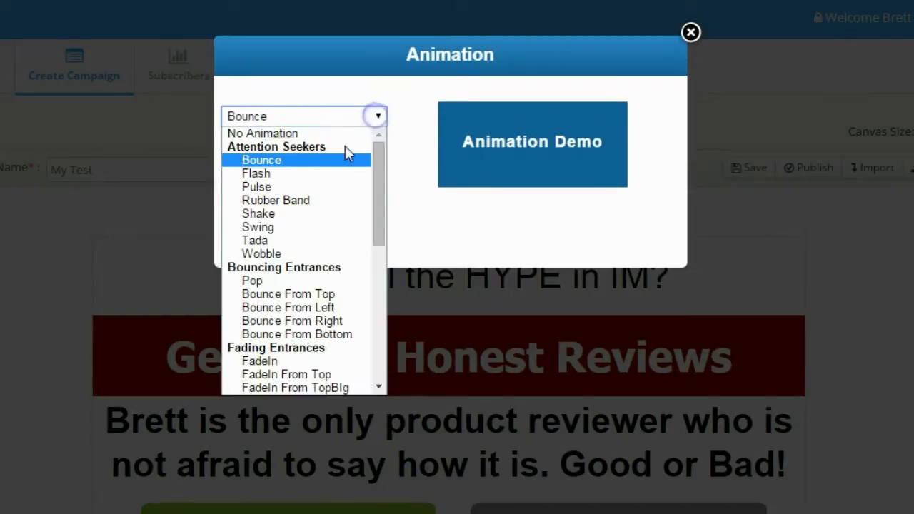
left_click(300, 200)
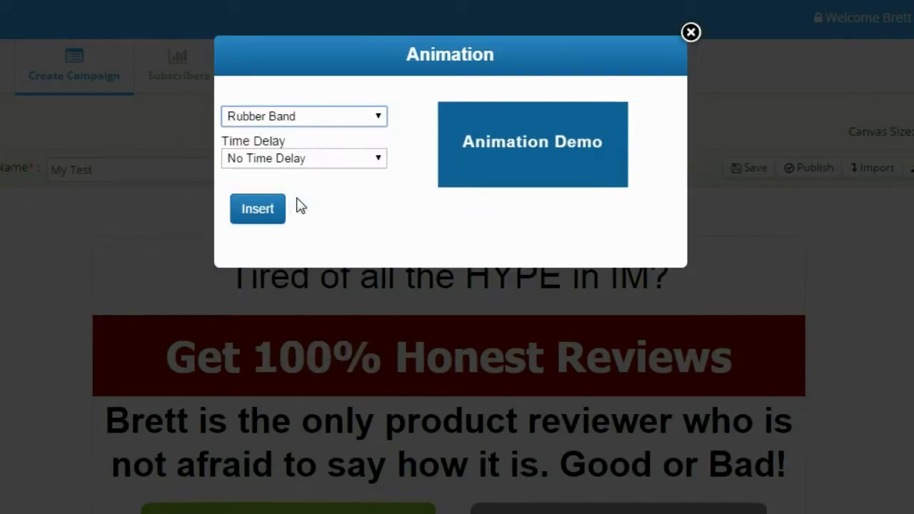
left_click(368, 157)
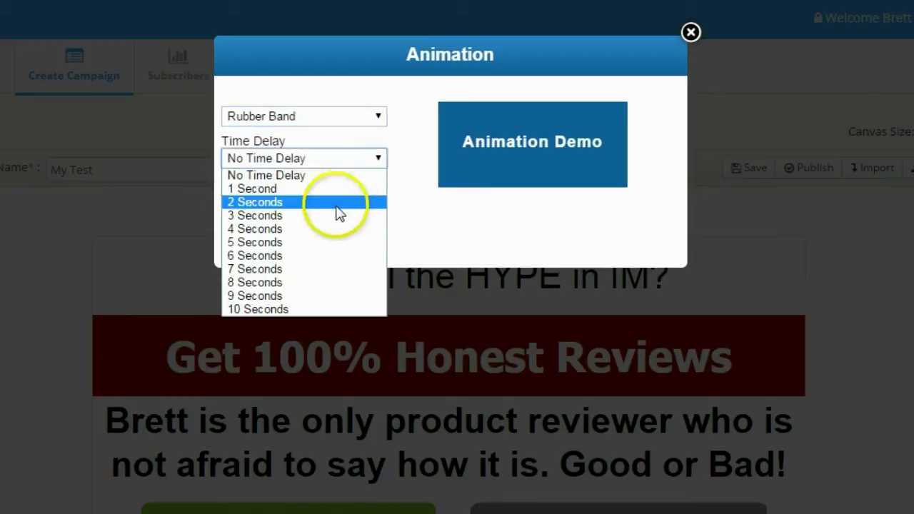
left_click(339, 178)
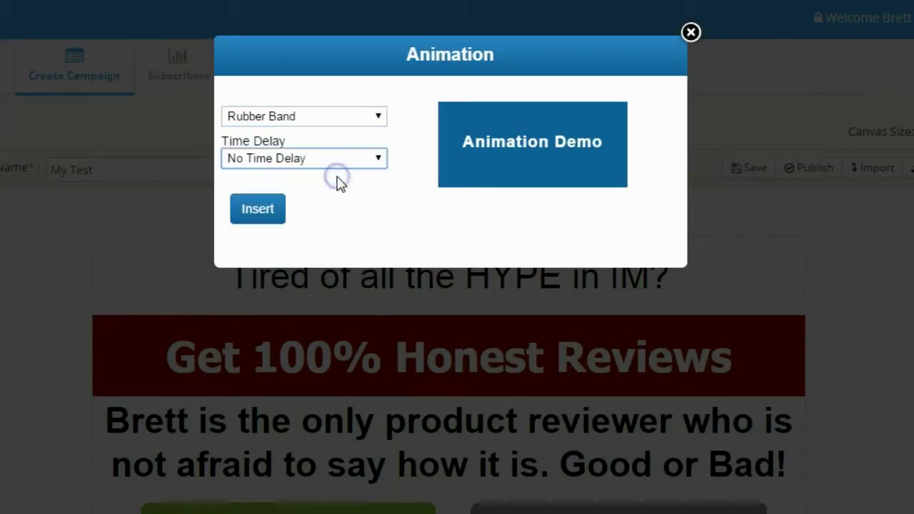
left_click(379, 160)
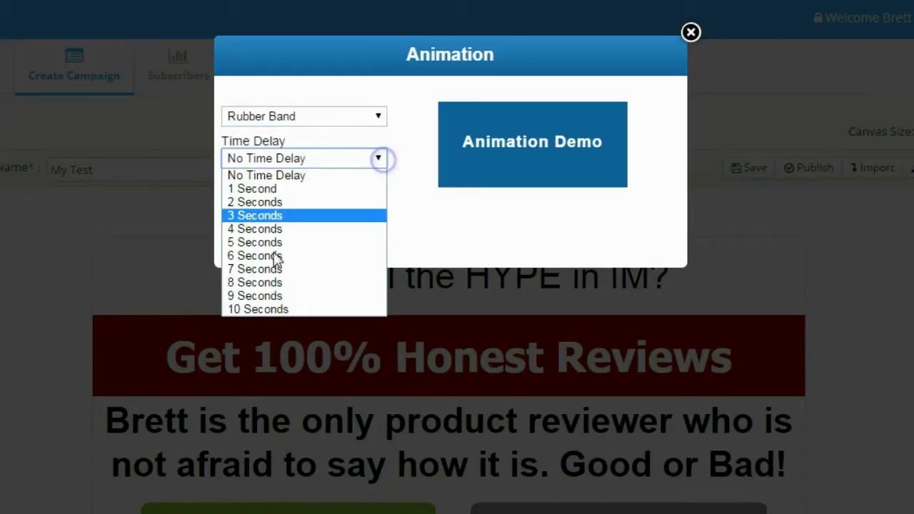
left_click(299, 179)
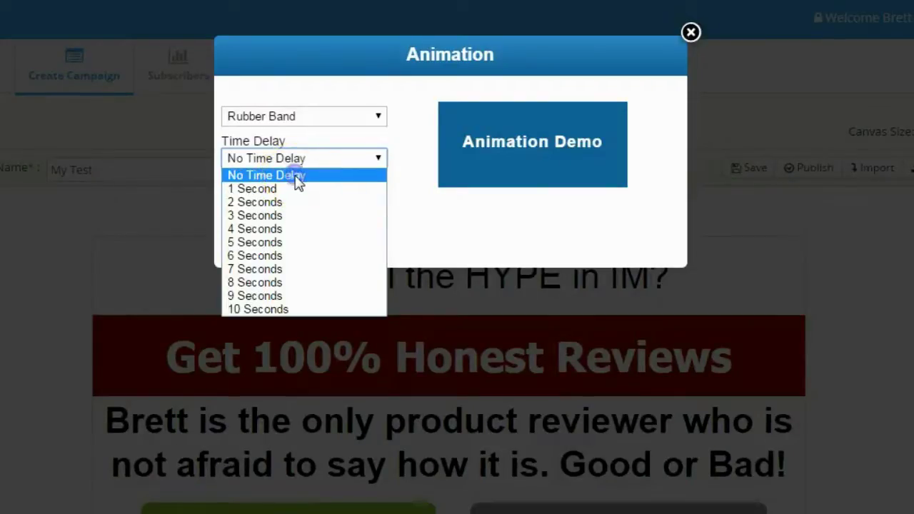
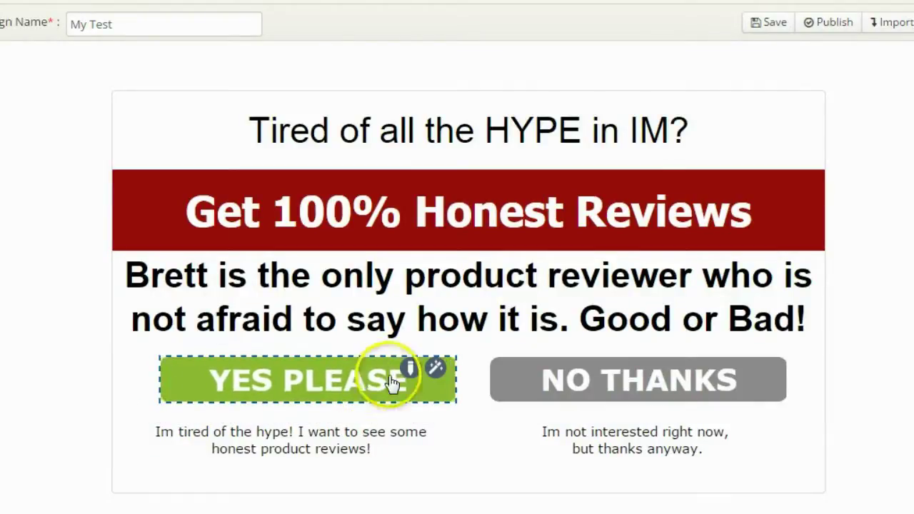
Step: Link the YES PLEASE button to the blog's /category/reviews page as its external URL and insert the updated button
left_click(413, 369)
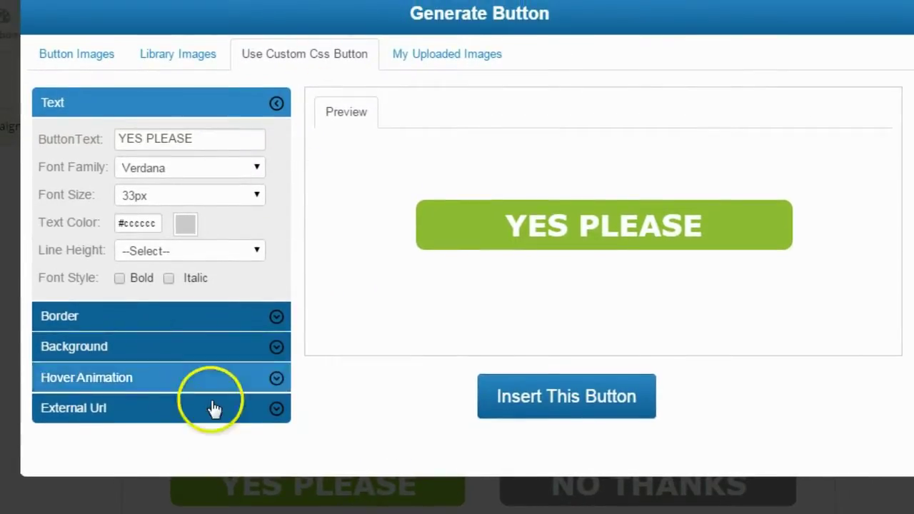
left_click(230, 408)
left_click(172, 293)
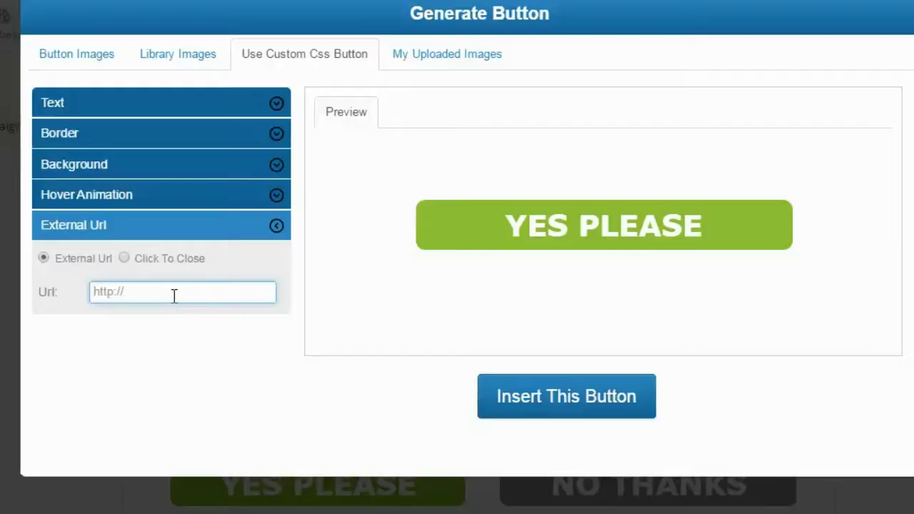
type("http://brettrutecky.com/category/reviews")
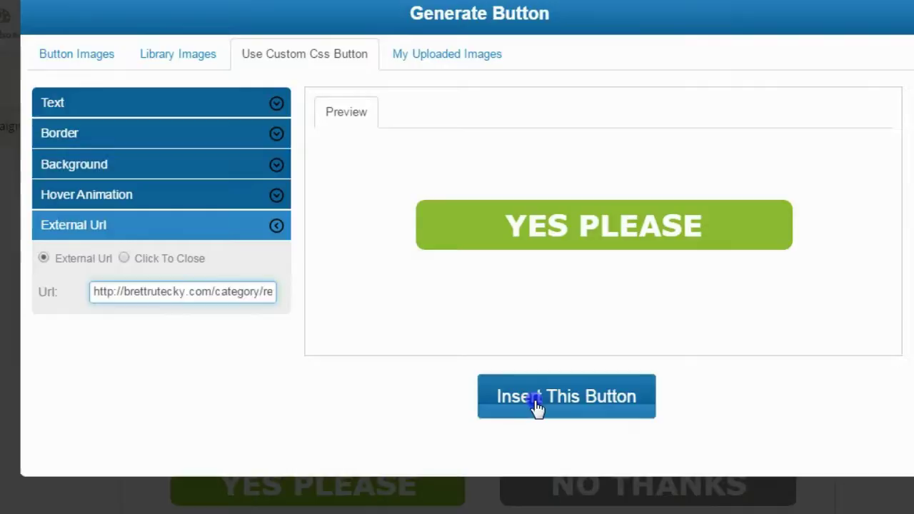
left_click(536, 401)
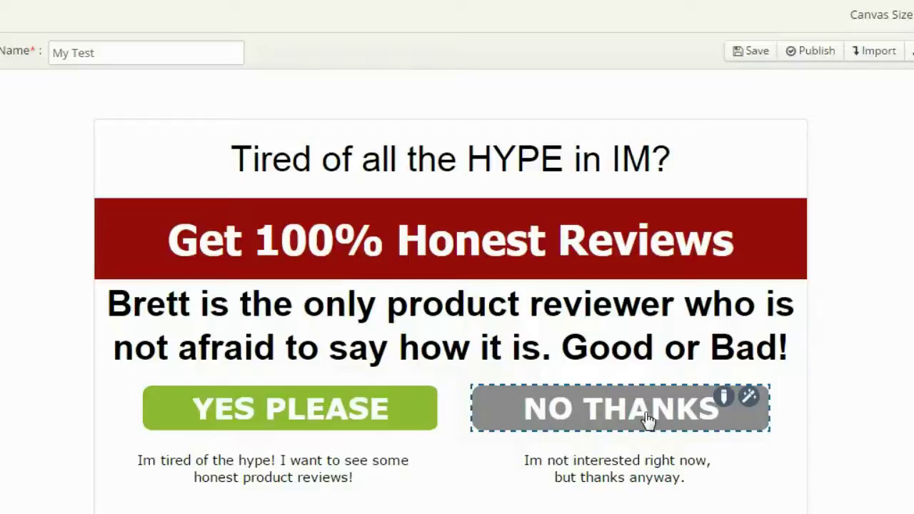
Step: Set the NO THANKS button to Click To Close and insert the updated button into the popup
left_click(723, 395)
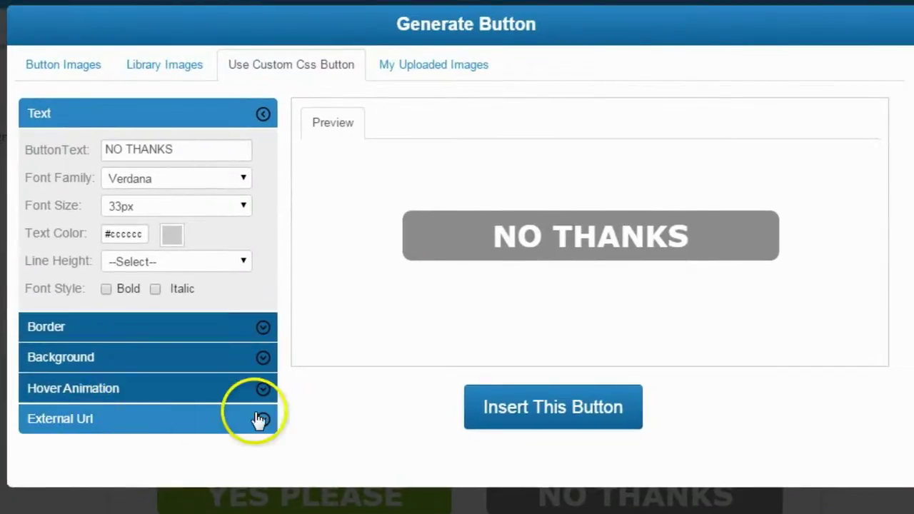
left_click(263, 420)
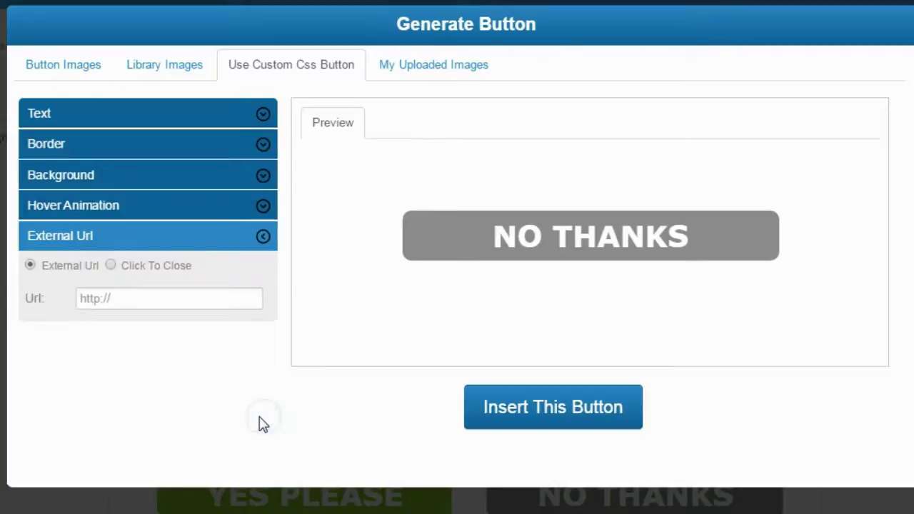
left_click(111, 269)
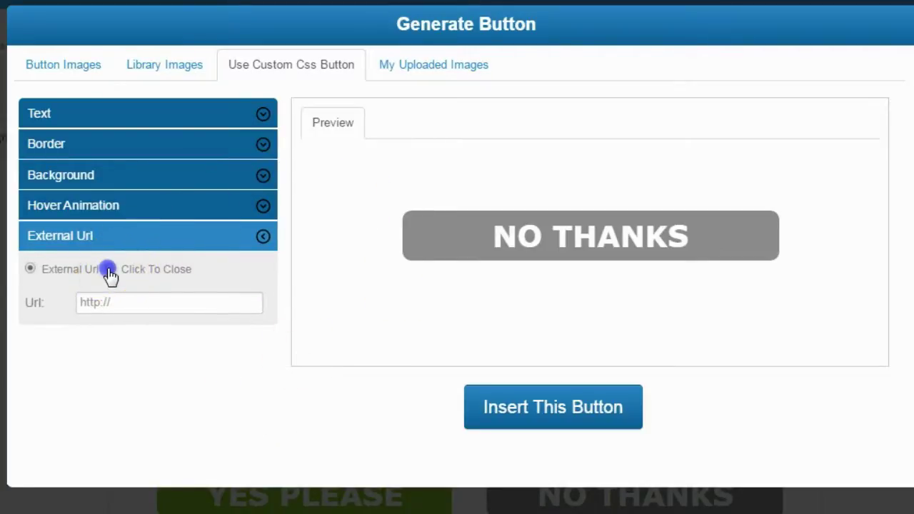
left_click(537, 414)
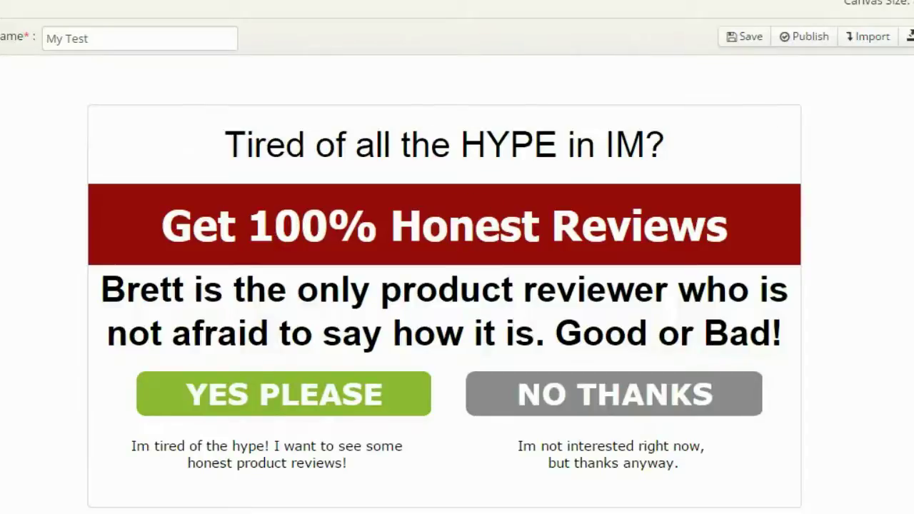
Step: Save the "My Test" campaign and publish it
left_click(746, 37)
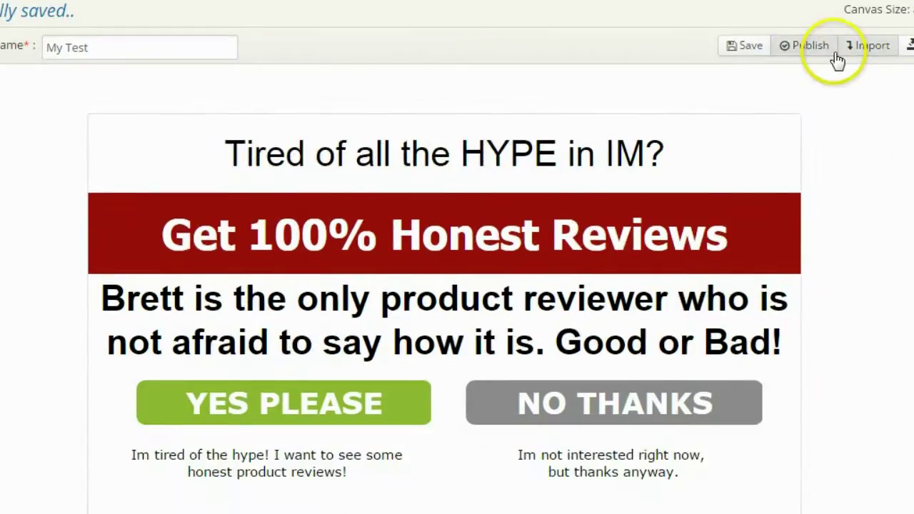
left_click(808, 53)
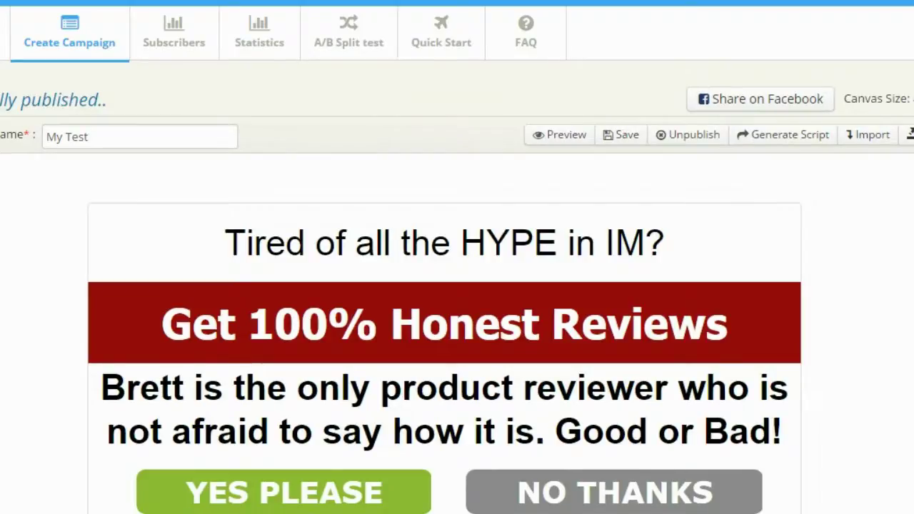
Step: Preview the published popup and test closing it with its NO THANKS button
scroll(458, 257, "down", 2)
scroll(758, 149, "up", 2)
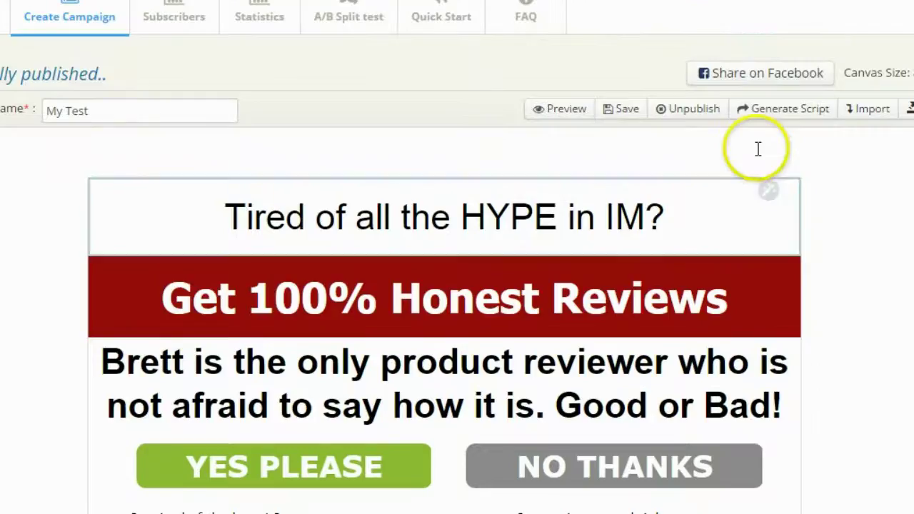
left_click(558, 110)
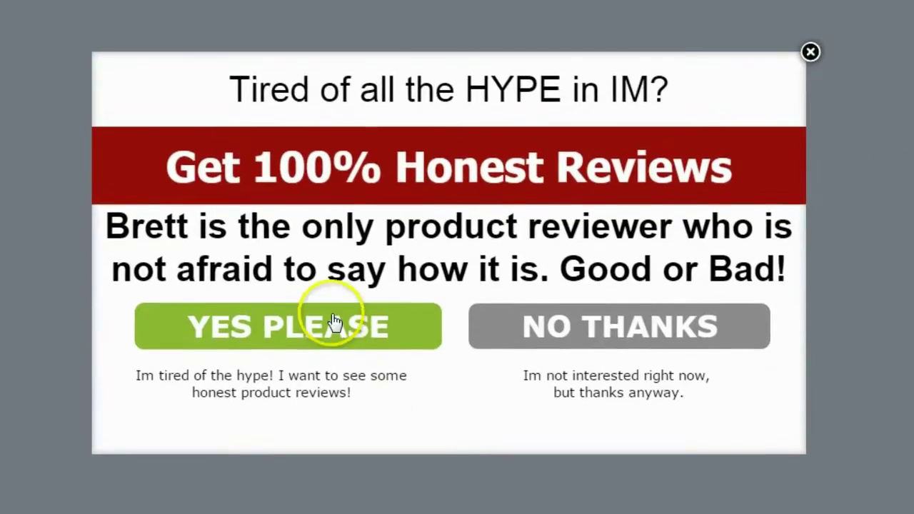
left_click(661, 328)
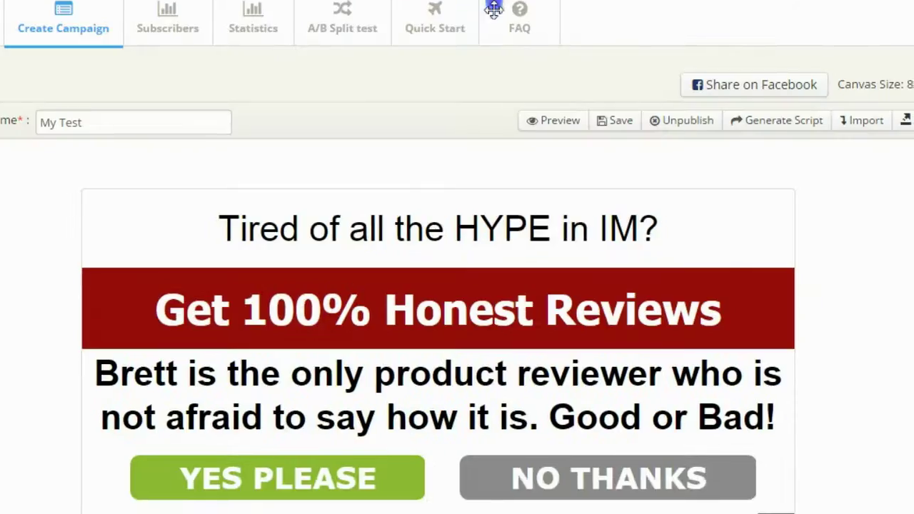
Step: Open the script generator for the campaign and choose the On load trigger
scroll(458, 286, "down", 1)
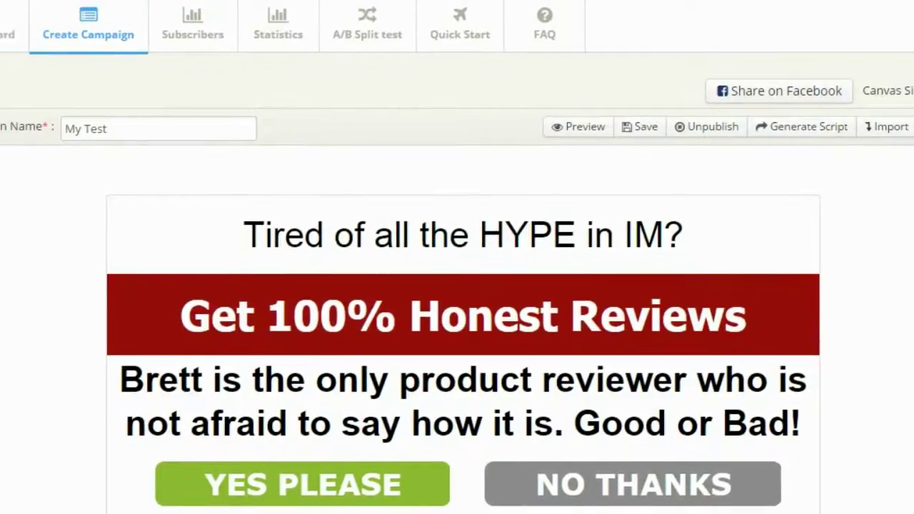
left_click(782, 132)
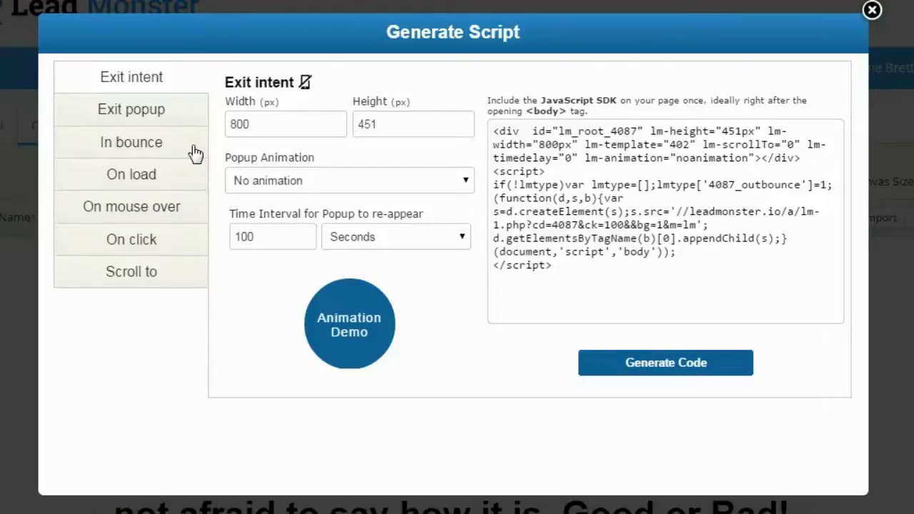
left_click(154, 174)
left_click(188, 187)
left_click(185, 244)
left_click(162, 214)
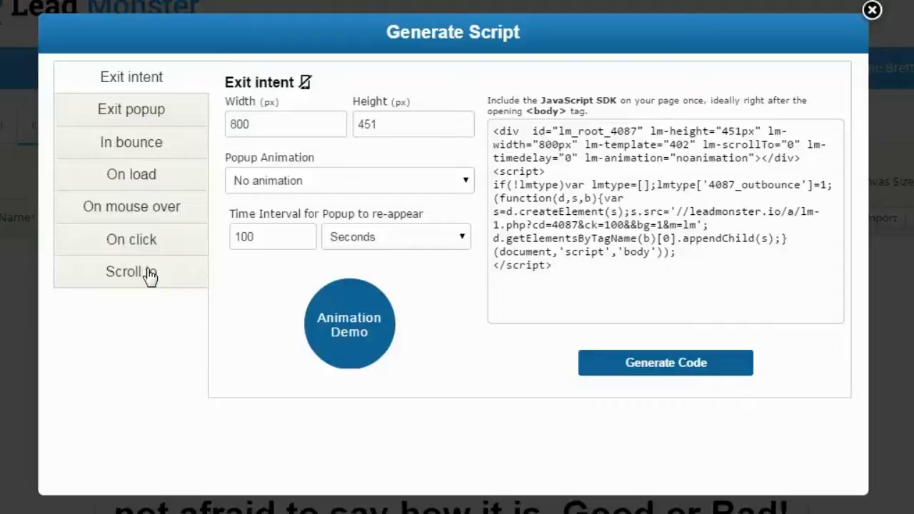
left_click(126, 183)
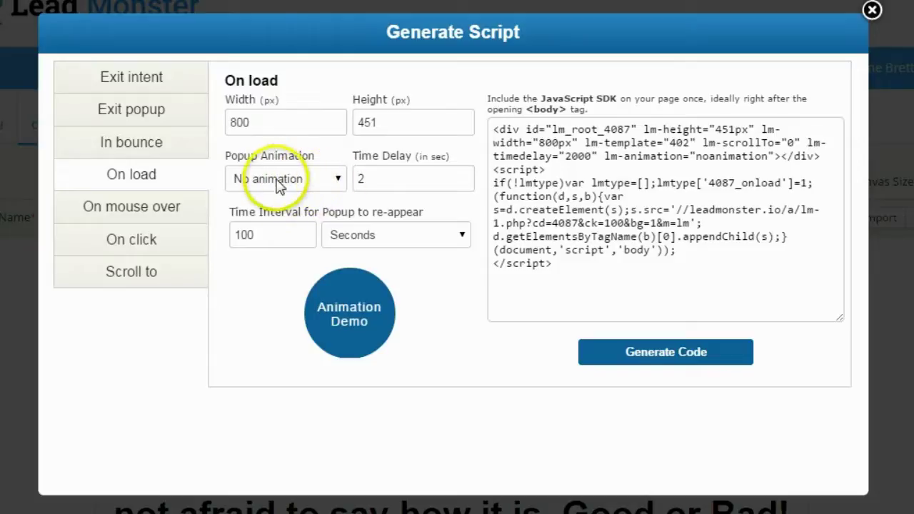
Step: Set the On load popup animation to Pop with a 30-second time delay and generate the code
left_click(341, 183)
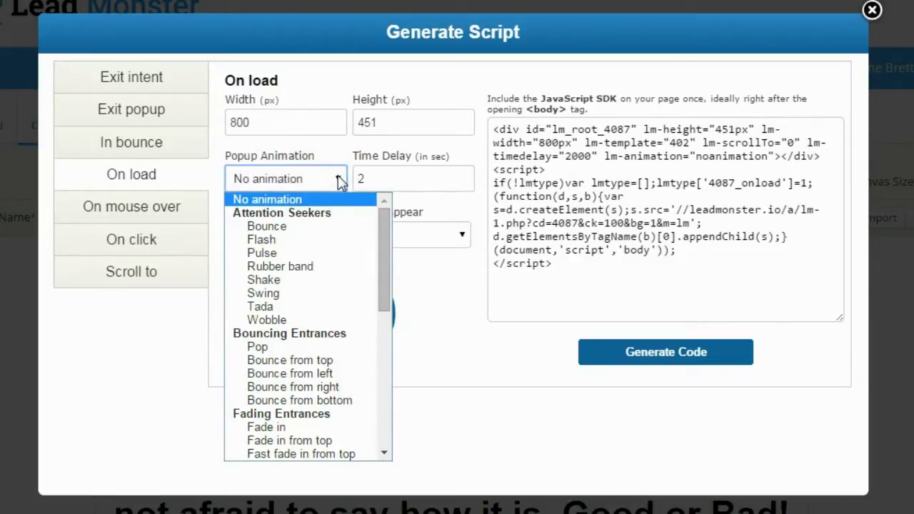
left_click(303, 348)
left_click(394, 181)
key("BackSpace")
type("30")
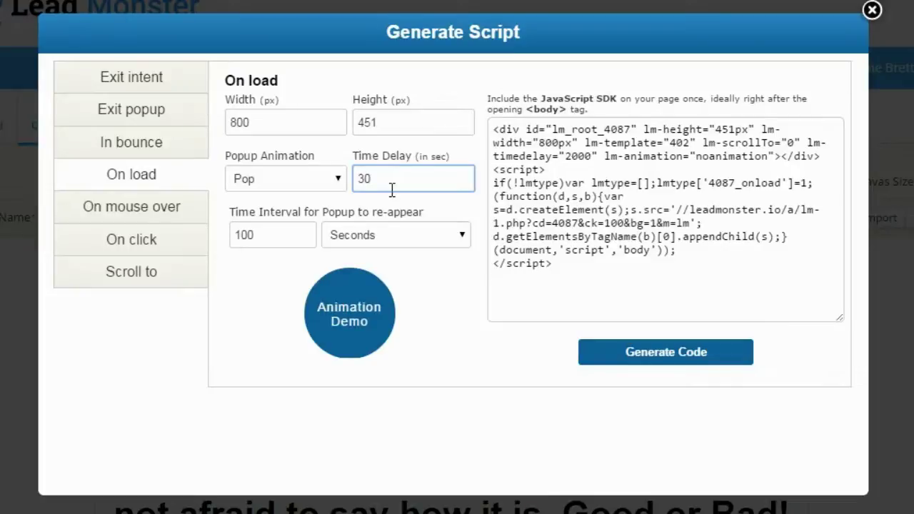
left_click(648, 355)
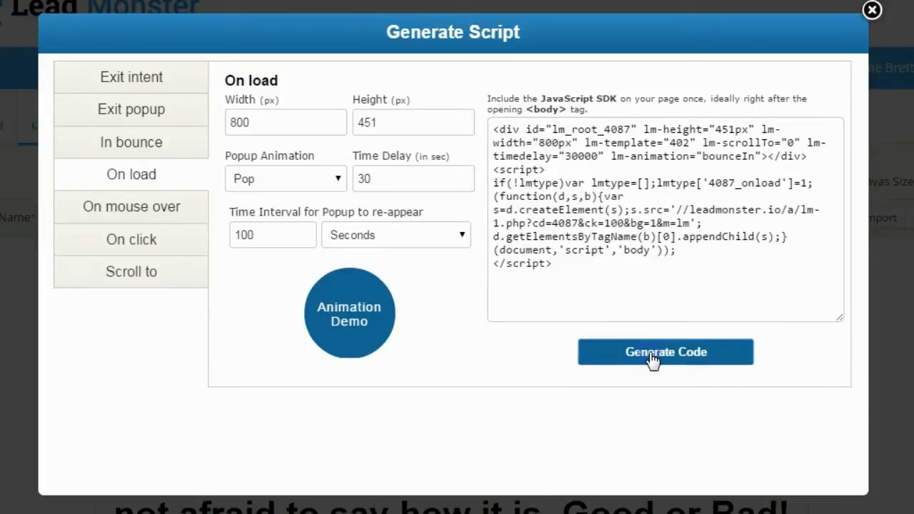
Step: Copy the entire generated On load embed code
left_click_drag(633, 265, 493, 130)
right_click(569, 133)
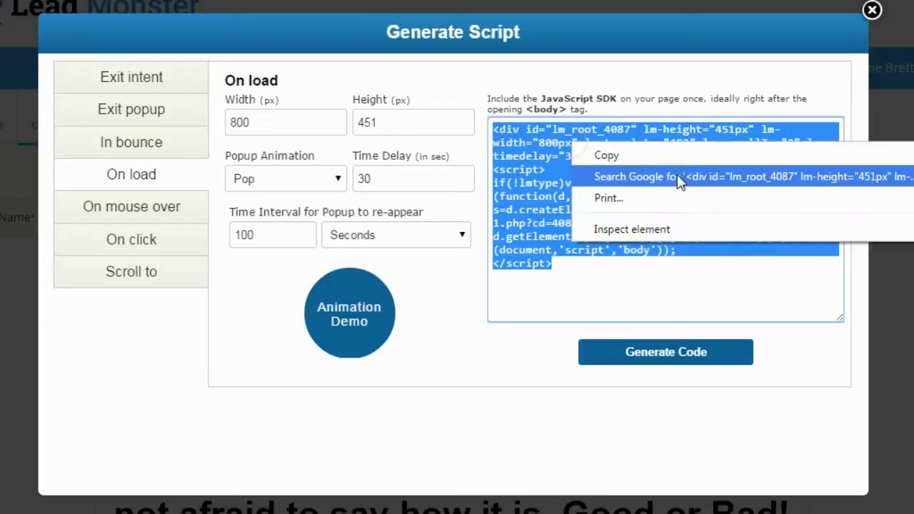
left_click(614, 156)
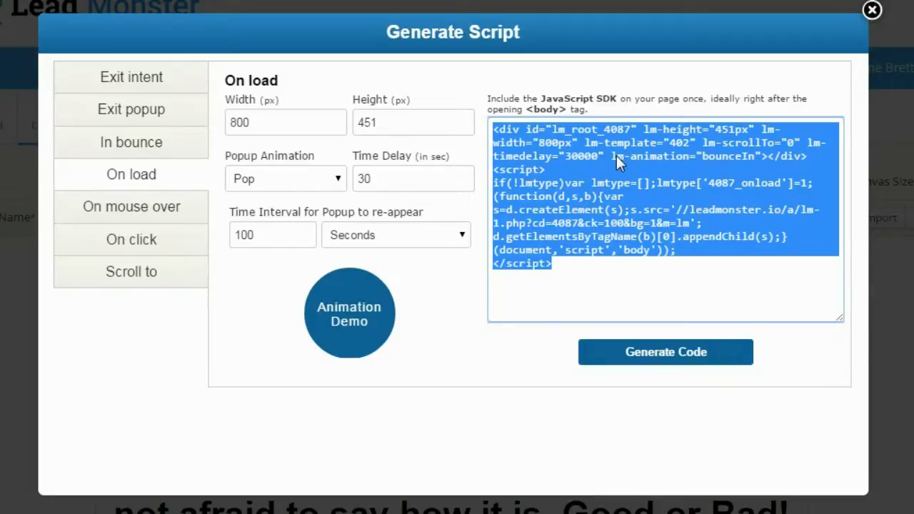
Step: Switch to the WordPress editor for the "Free Facebook Research Tool" post and show its content in Text mode
left_click(21, 245)
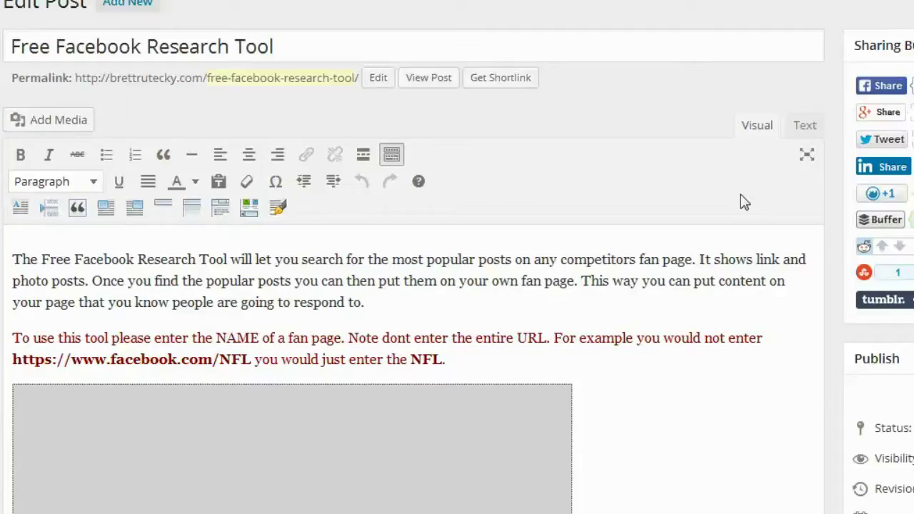
left_click(813, 127)
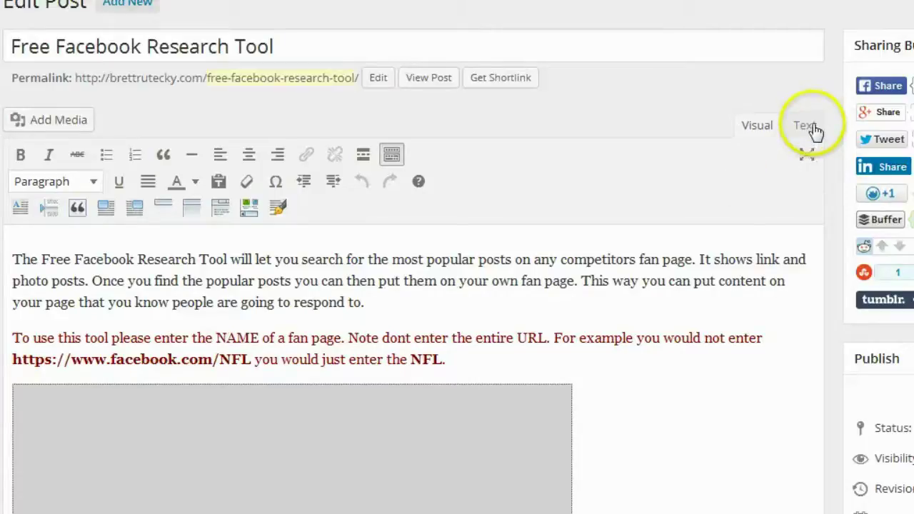
left_click(806, 127)
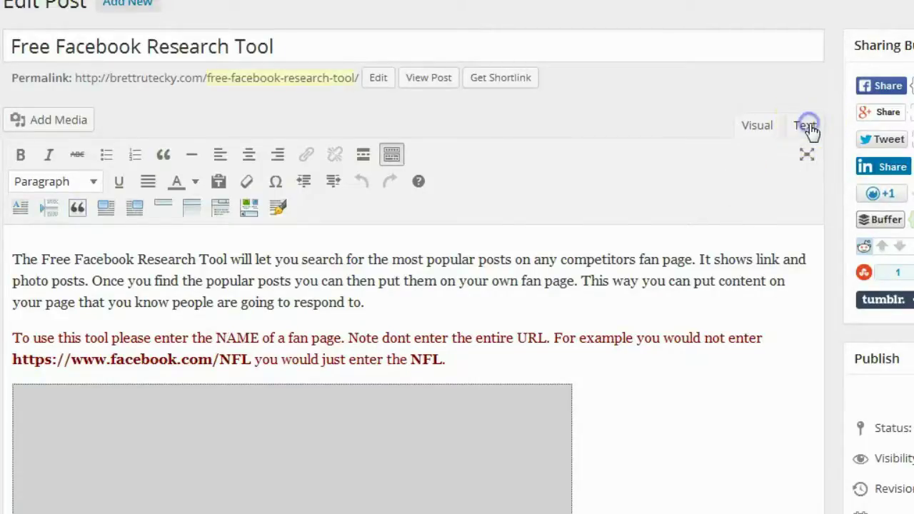
scroll(580, 221, "down", 8)
scroll(579, 214, "up", 4)
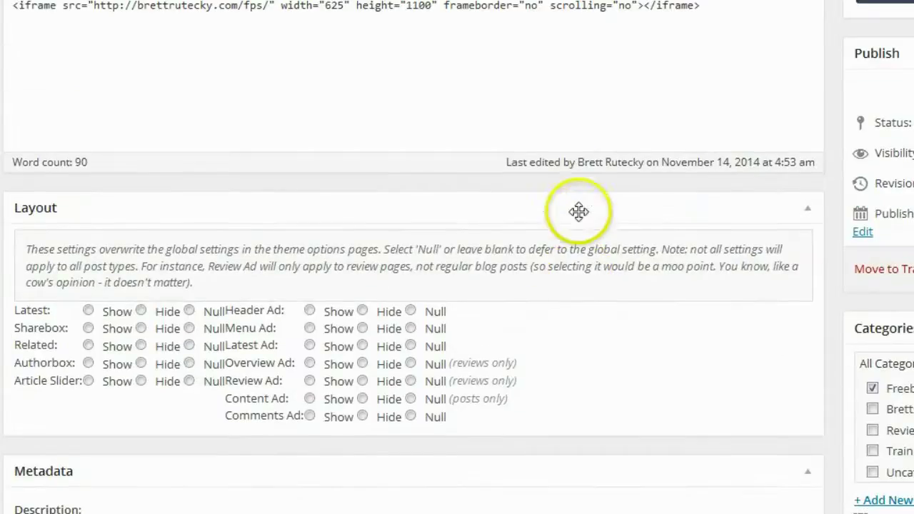
Step: Paste the copied On load embed code on a new line below the iframe at the end of the post content
scroll(599, 195, "up", 3)
left_click(713, 212)
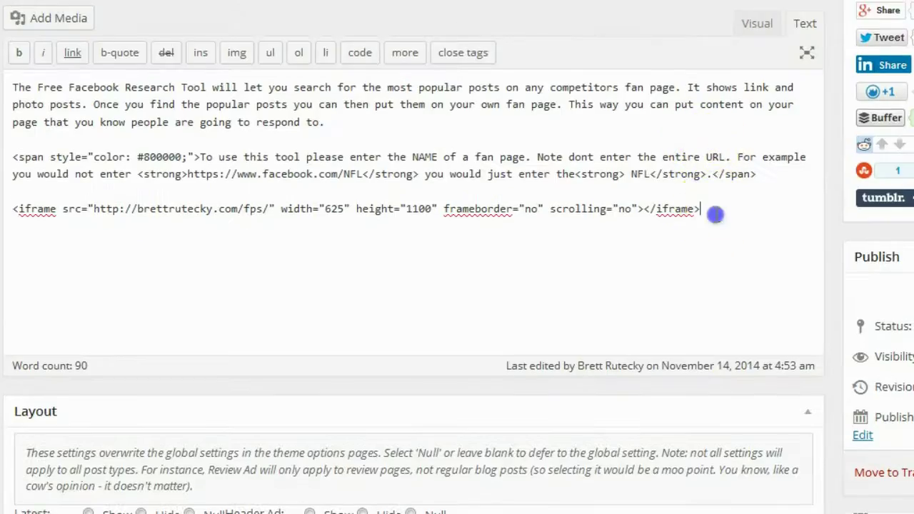
key("Return")
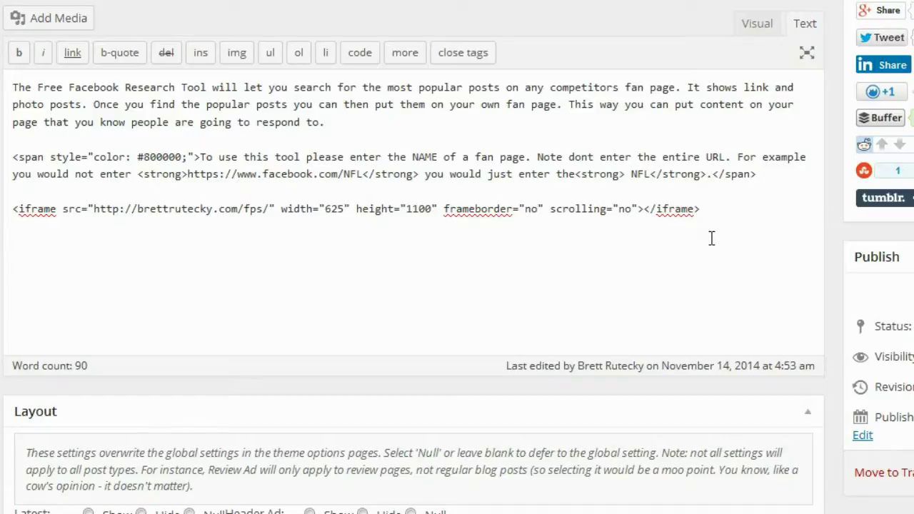
key("ctrl+v")
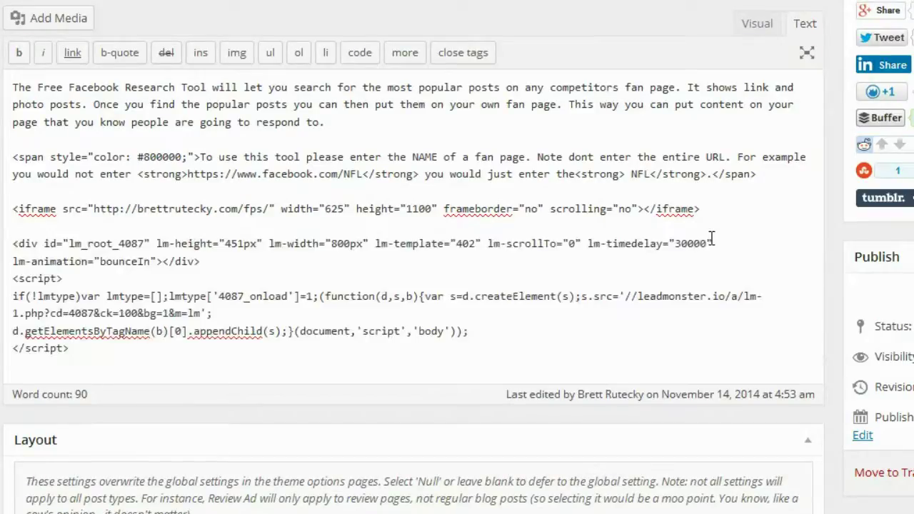
Step: Switch to Lead Monster and examine its campaign statistics, subscriber list and A/B split test pages
left_click(711, 148)
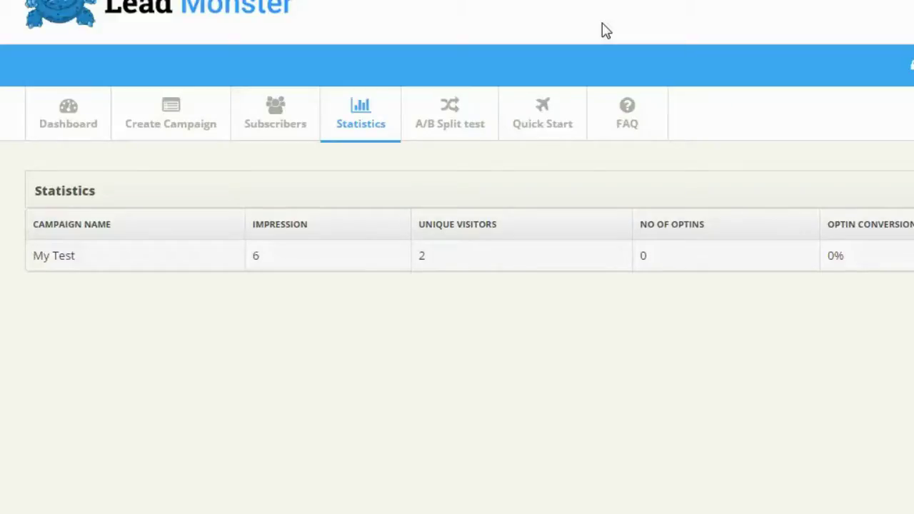
left_click(278, 117)
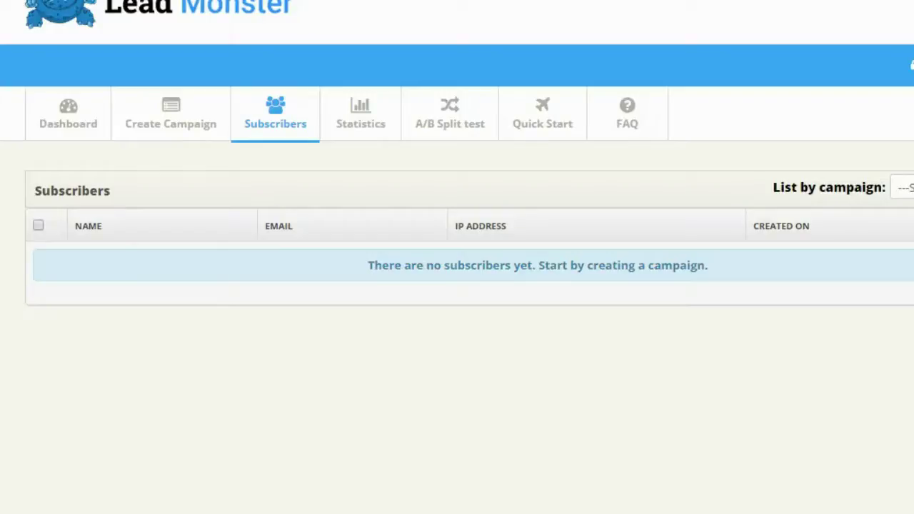
left_click(451, 125)
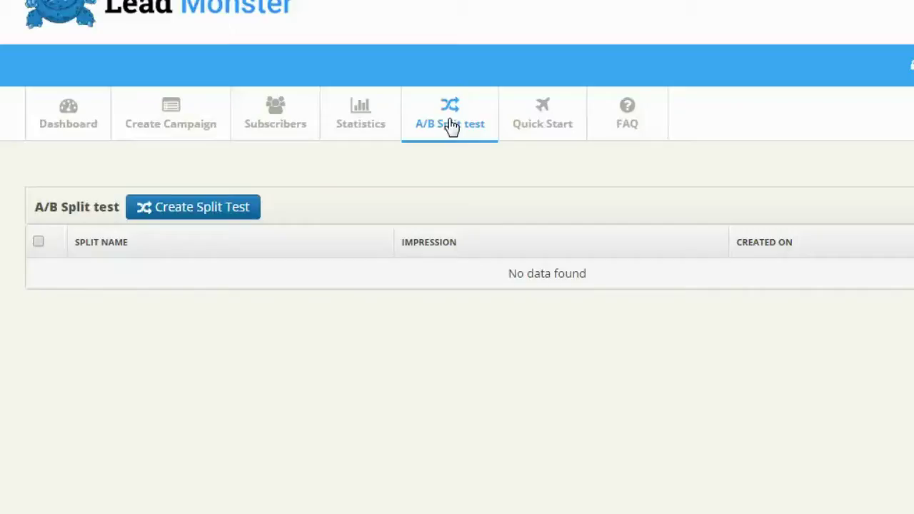
Step: Return to the campaign list and open the geo location option for the "My Test" campaign
left_click(88, 269)
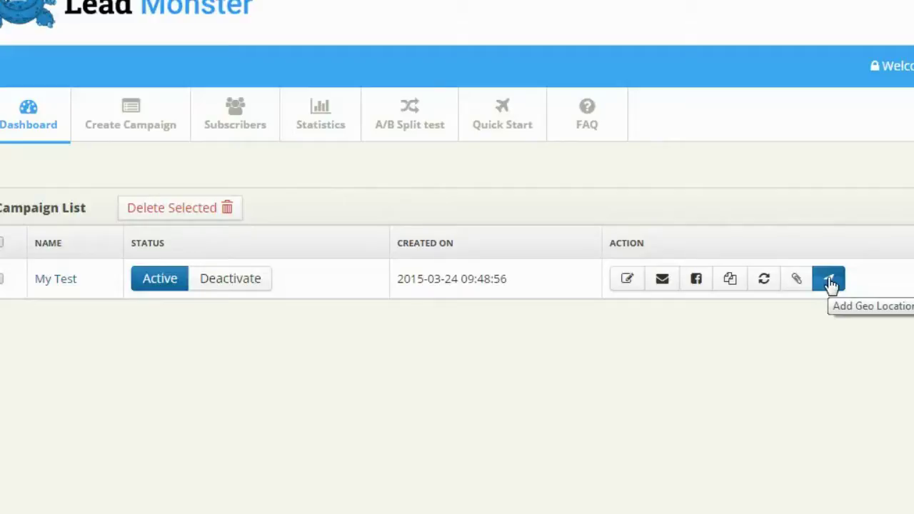
left_click(830, 282)
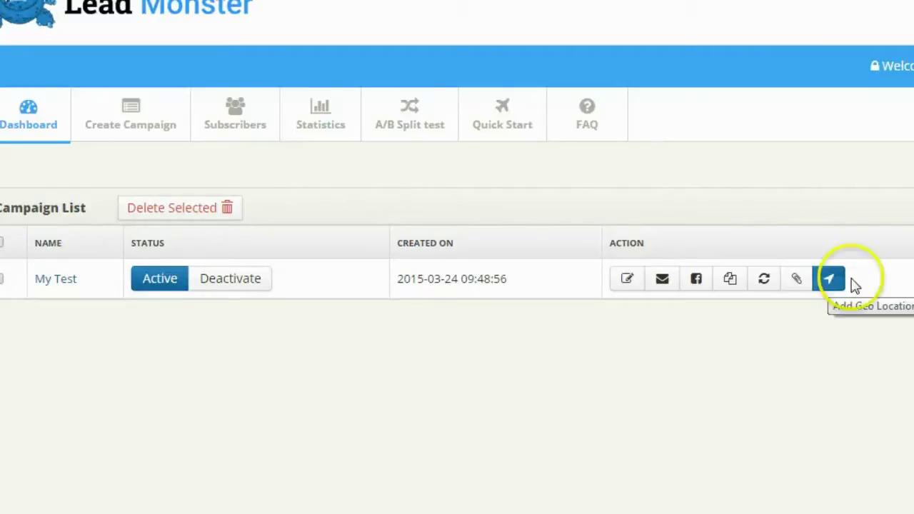